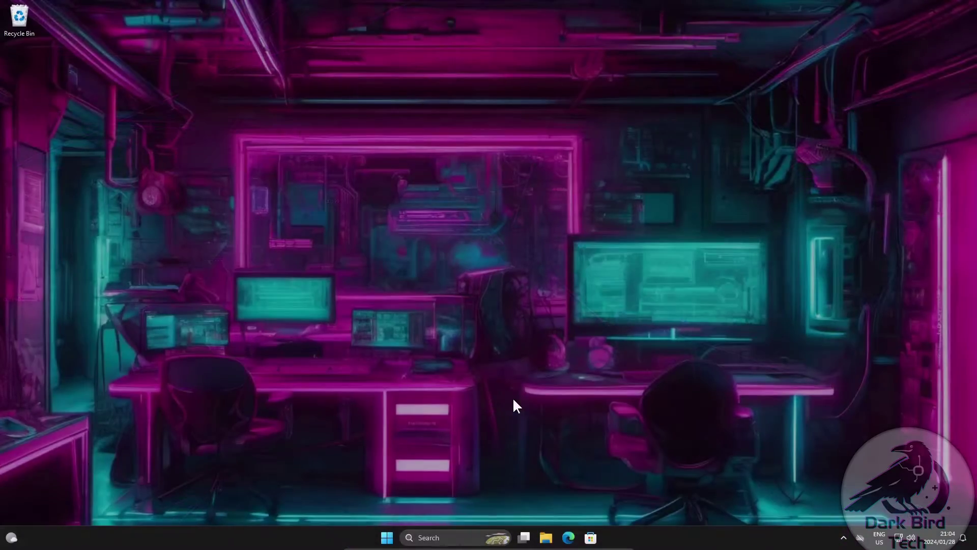
Extract the eNSP Installers archive in Downloads to its default destination
left_click(546, 538)
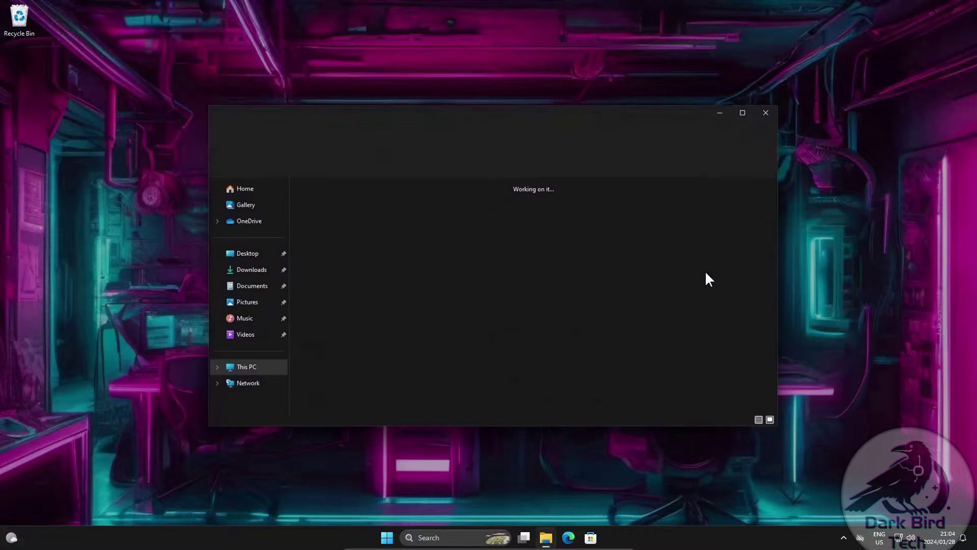
left_click(224, 270)
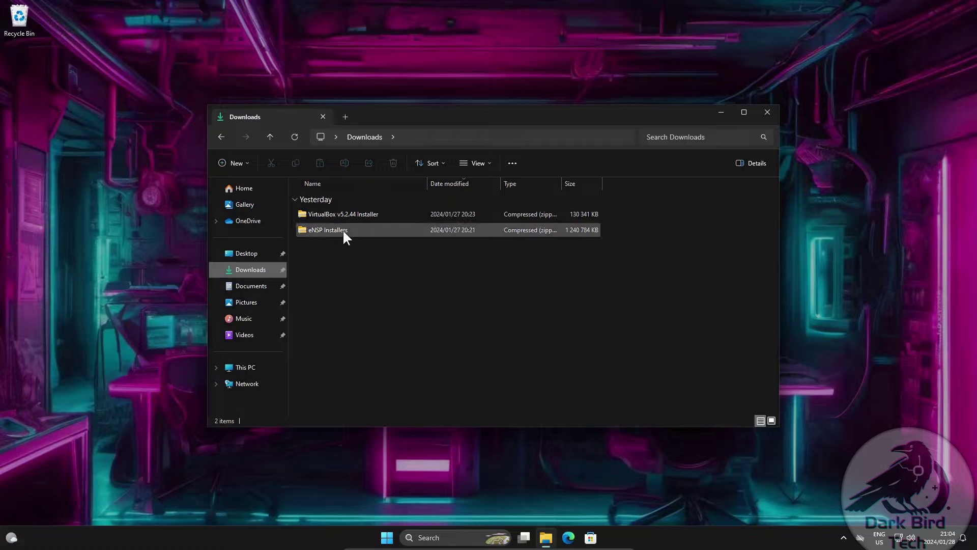
left_click(343, 230)
right_click(343, 229)
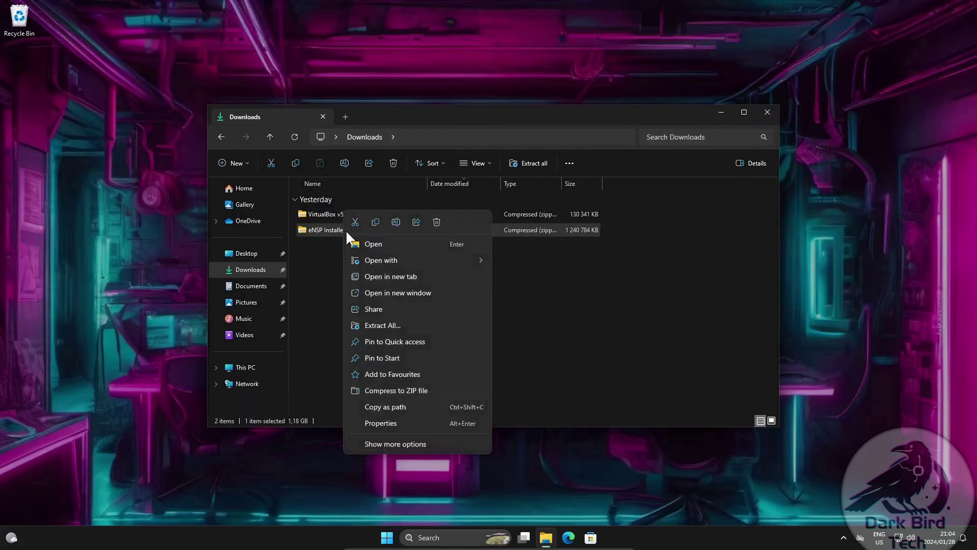
left_click(415, 326)
left_click(585, 369)
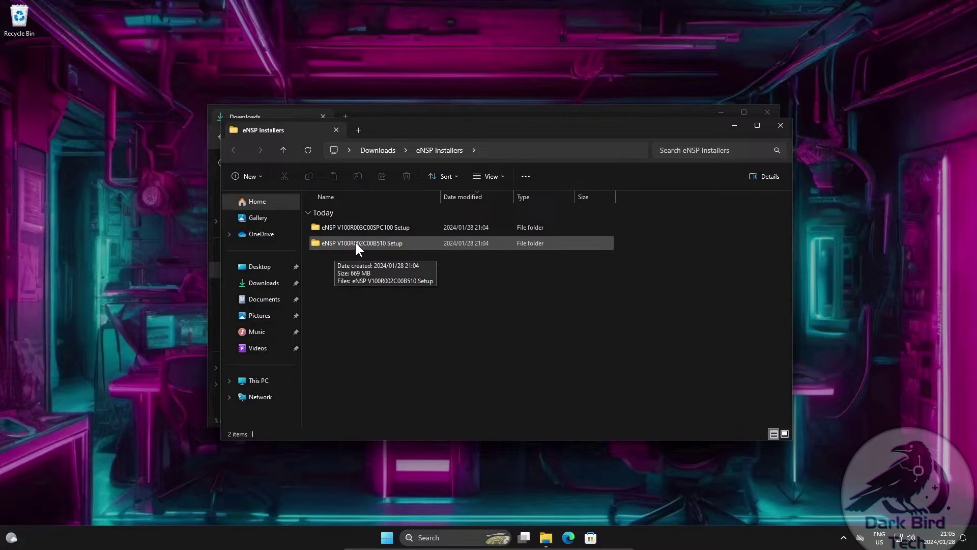
Run the eNSP V100R002C00B510 setup program and approve the UAC prompt
double_click(356, 240)
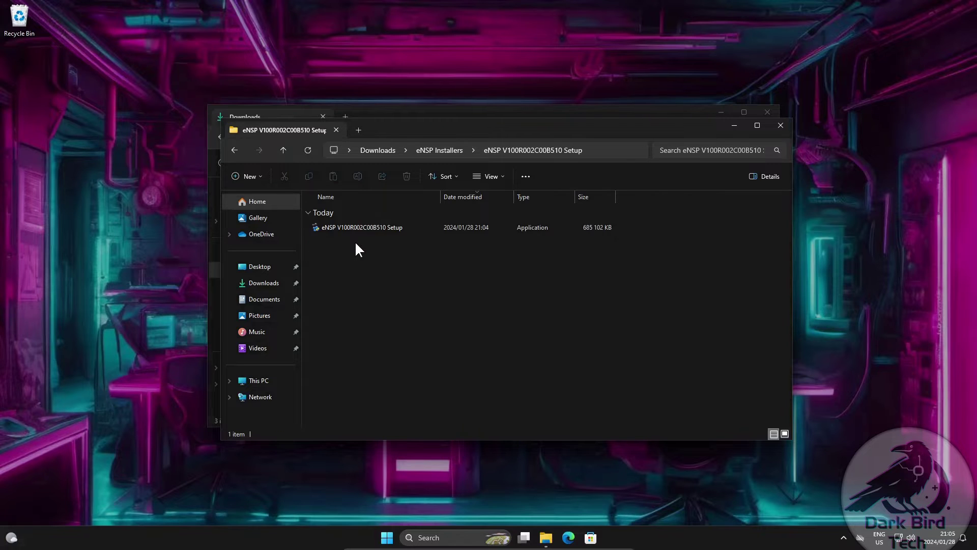
double_click(360, 227)
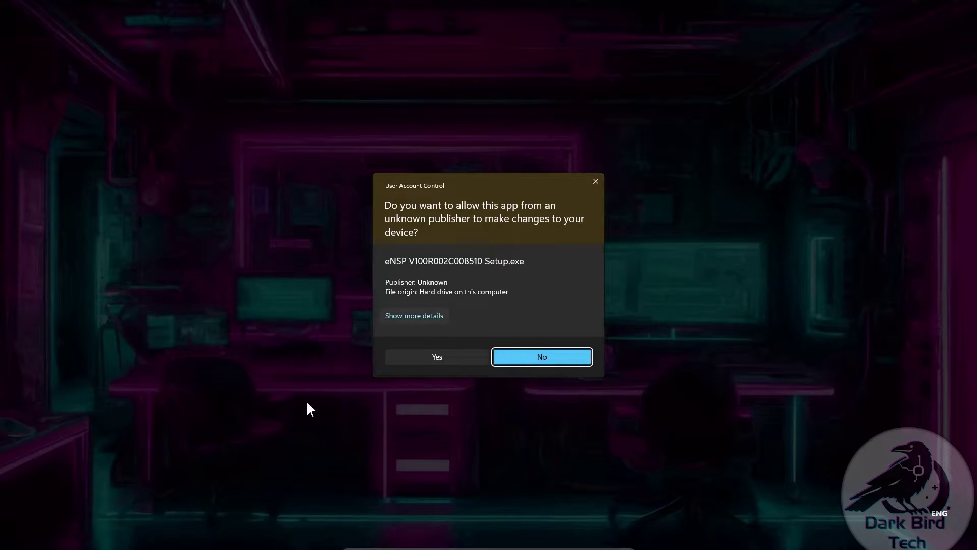
left_click(419, 356)
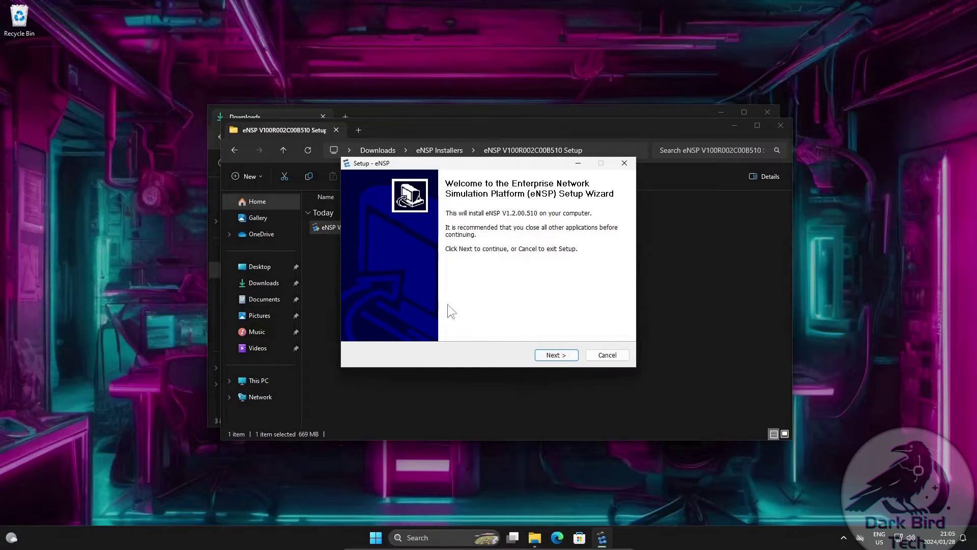
Accept the licence and keep default folders, desktop icon, and WinPcap, Wireshark and VirtualBox extras
left_click(554, 356)
left_click(369, 321)
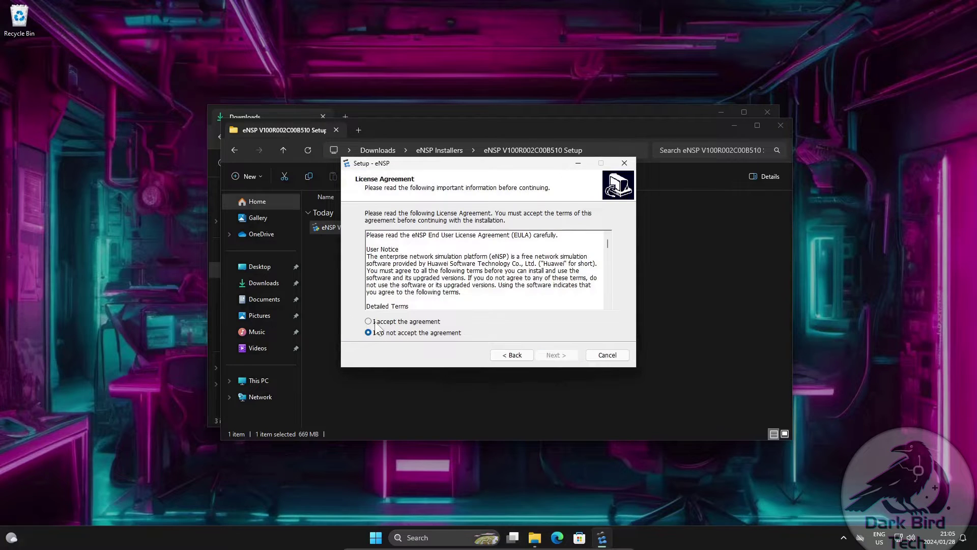
left_click(555, 356)
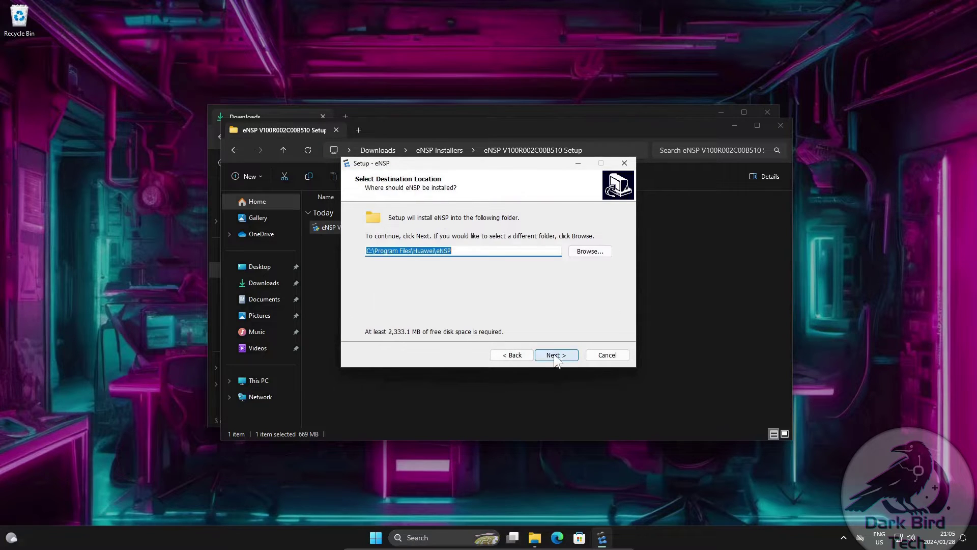
left_click(562, 356)
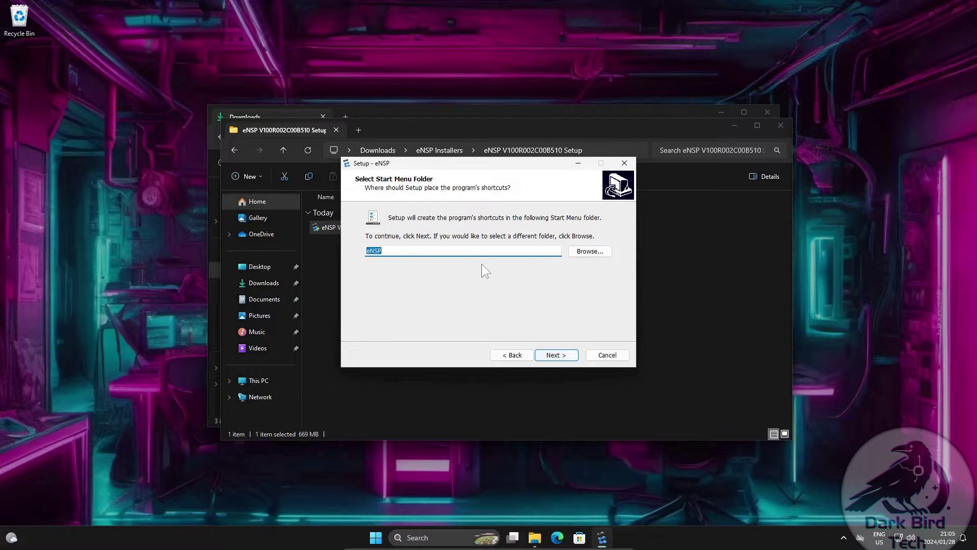
left_click(557, 356)
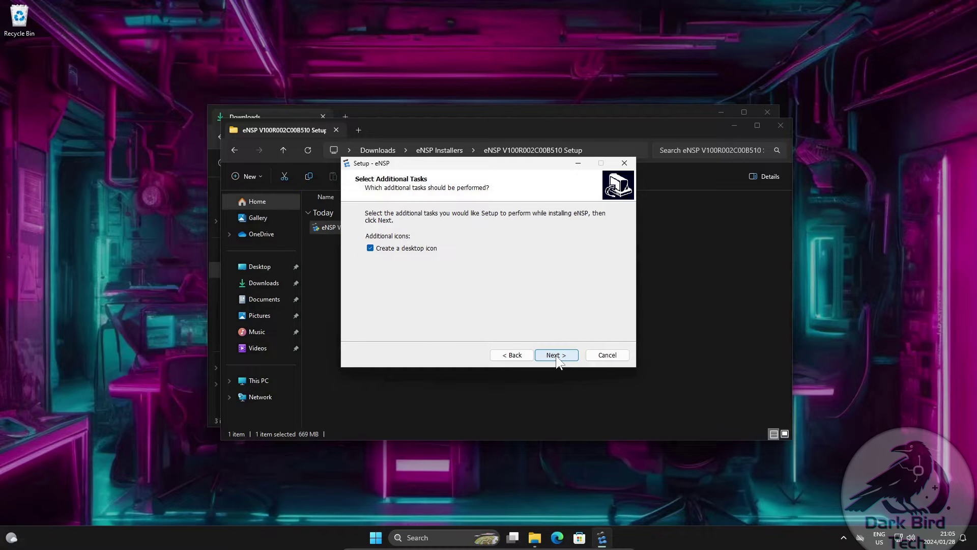
left_click(557, 355)
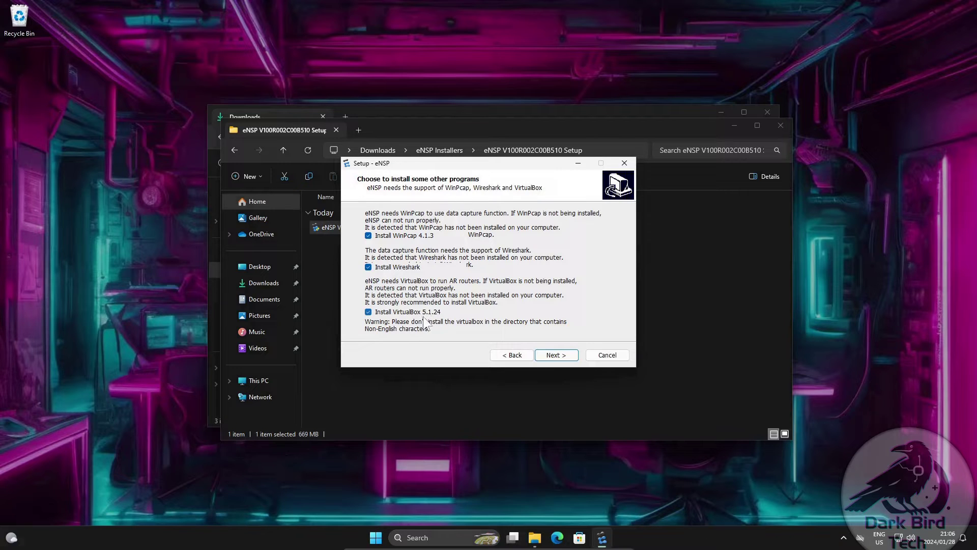
left_click(556, 355)
Start the eNSP installation and install WinPcap 4.1.3 with default options
left_click(557, 355)
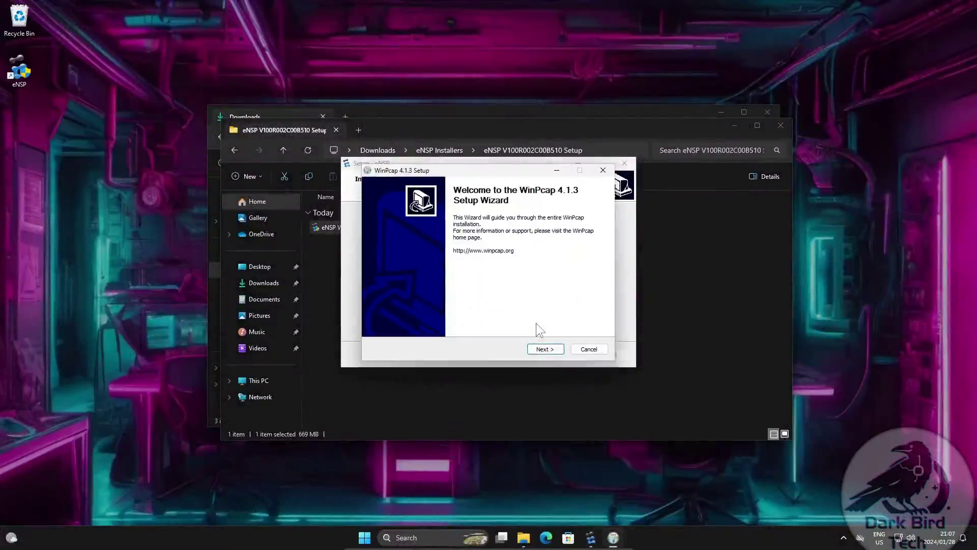
left_click(544, 352)
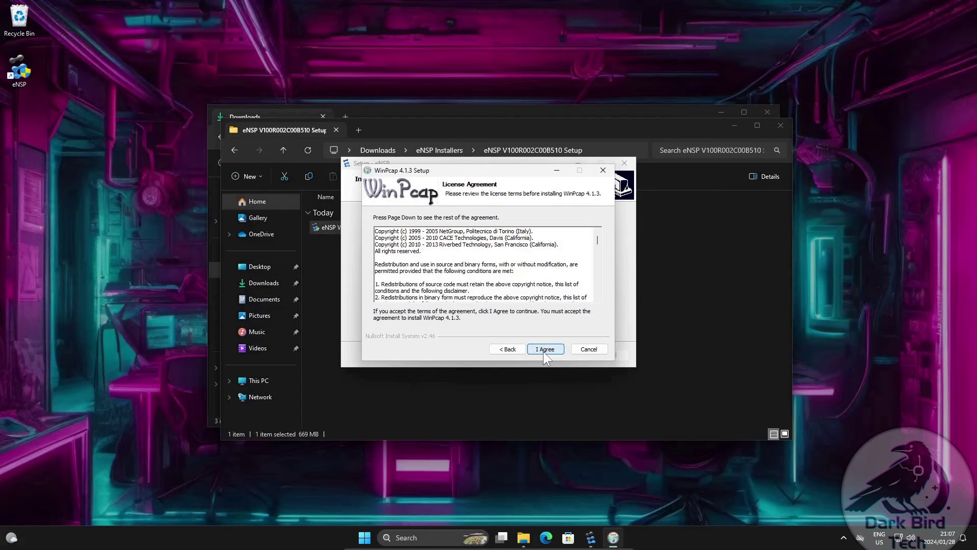
left_click(543, 352)
left_click(542, 352)
left_click(543, 352)
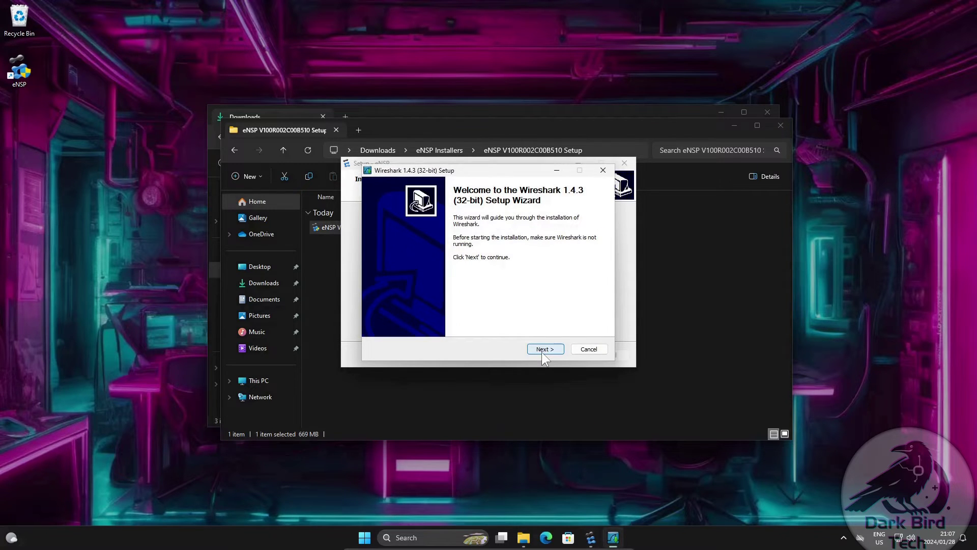
Install Wireshark 1.4.3 with default components and location, skipping the WinPcap 4.1.2 reinstall
left_click(543, 351)
left_click(542, 351)
left_click(543, 350)
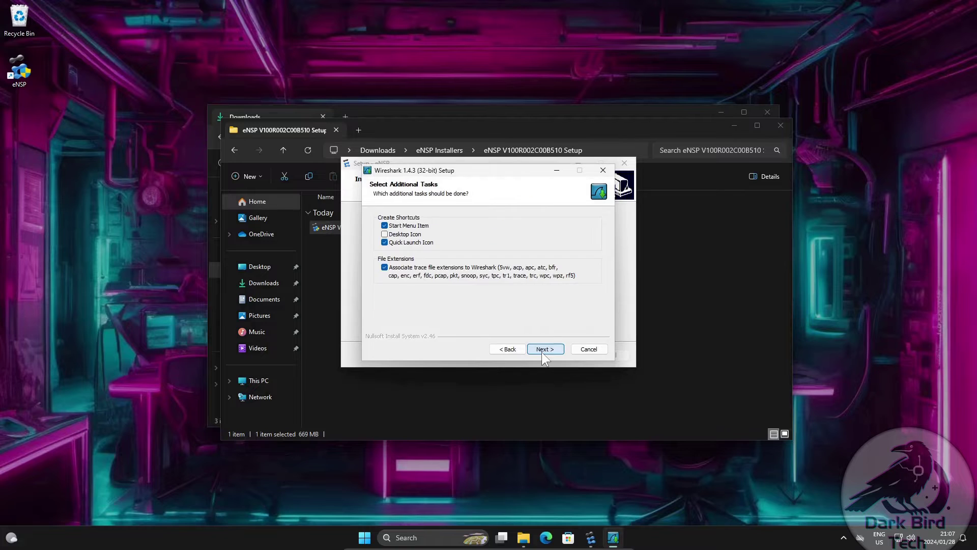
left_click(543, 351)
left_click(543, 350)
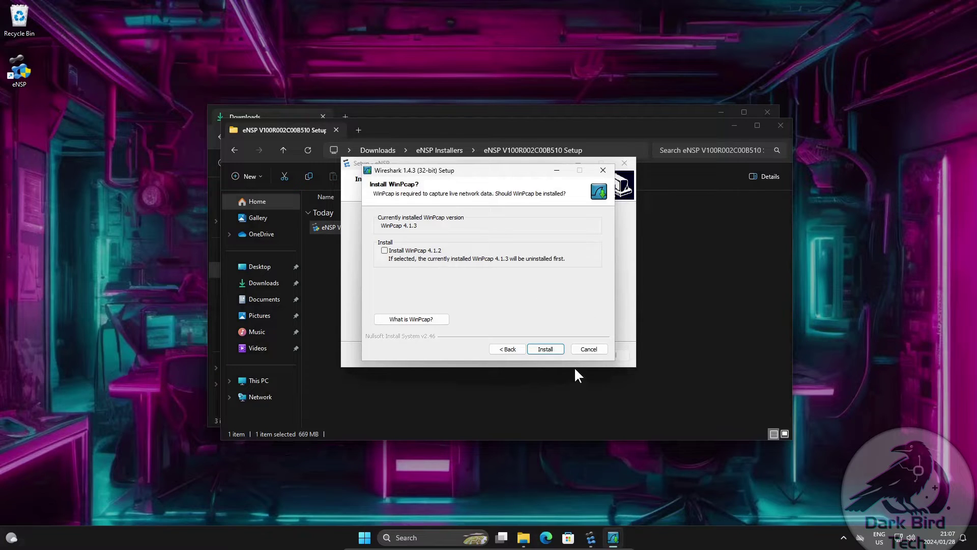
left_click(554, 351)
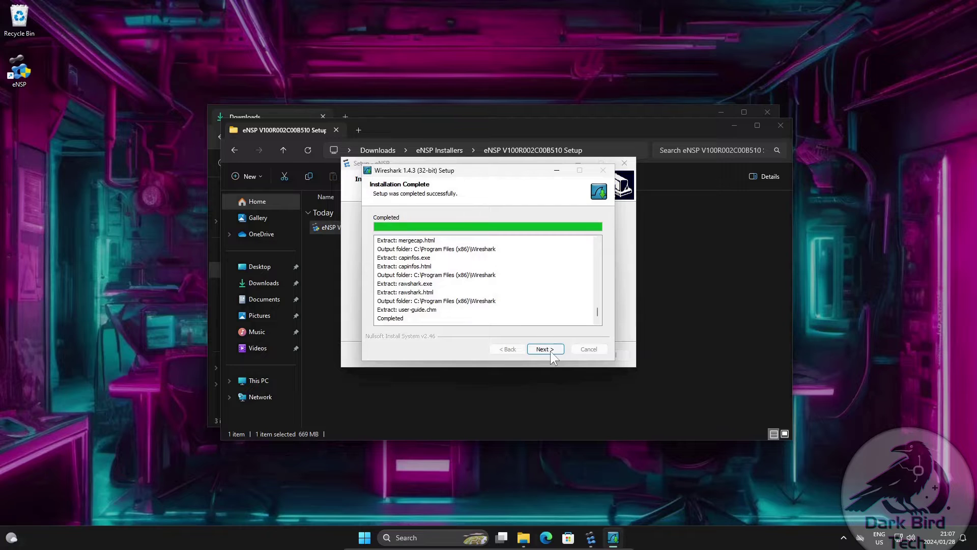
left_click(551, 351)
left_click(545, 349)
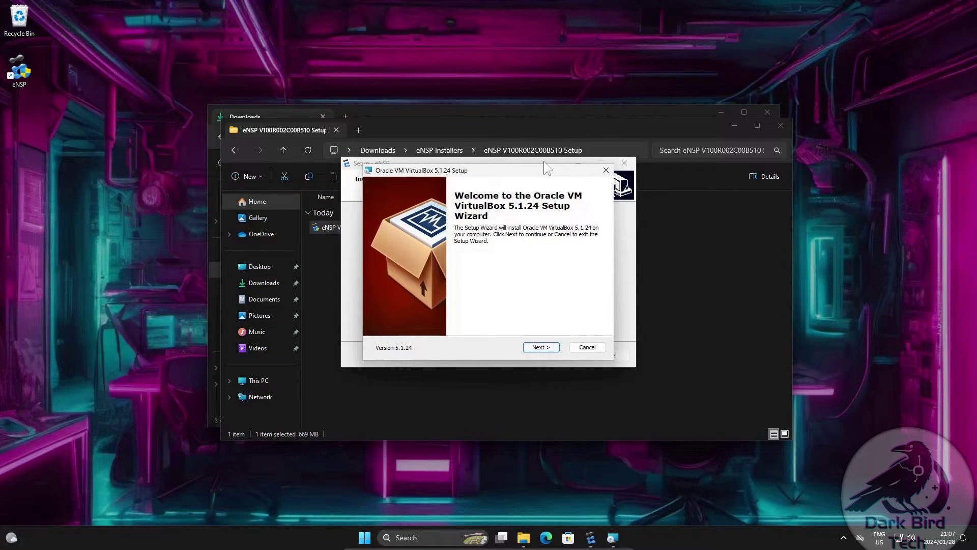
Install VirtualBox 5.1.24 with defaults and the Oracle USB driver, without starting it afterwards
left_click(540, 345)
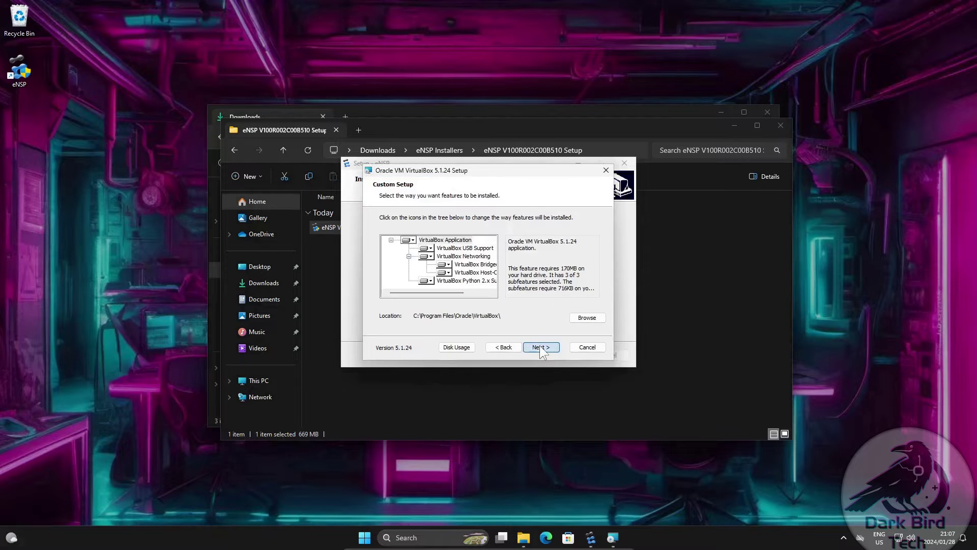
left_click(539, 345)
left_click(540, 345)
left_click(540, 345)
left_click(540, 345)
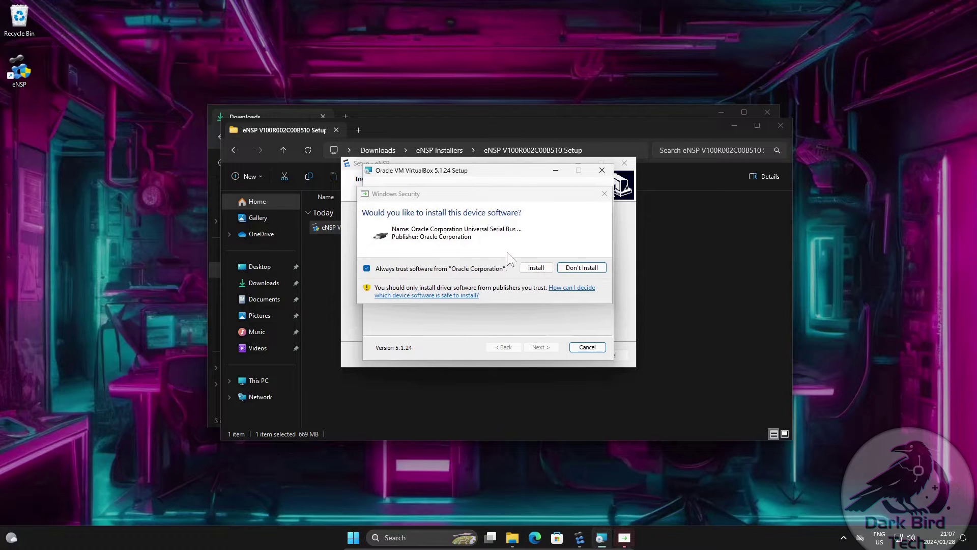
left_click(537, 268)
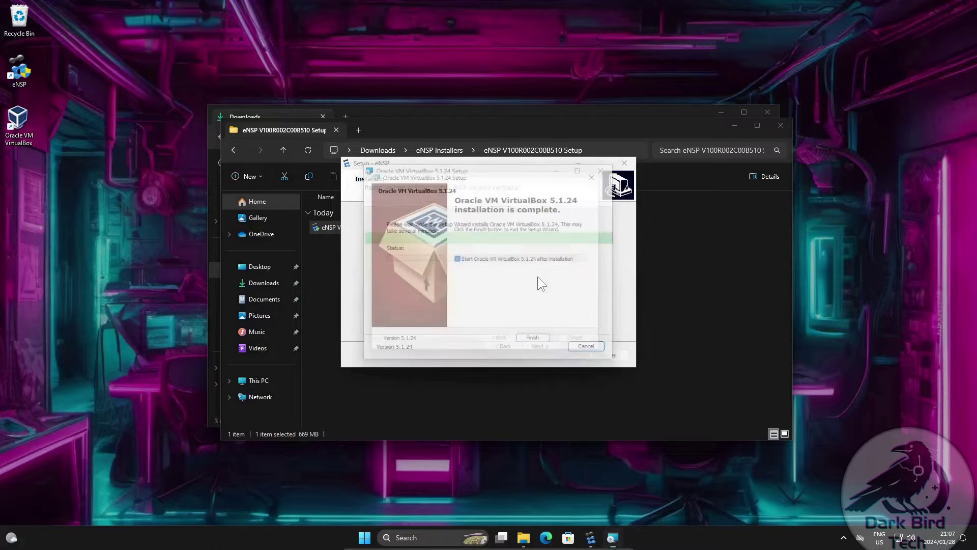
left_click(459, 261)
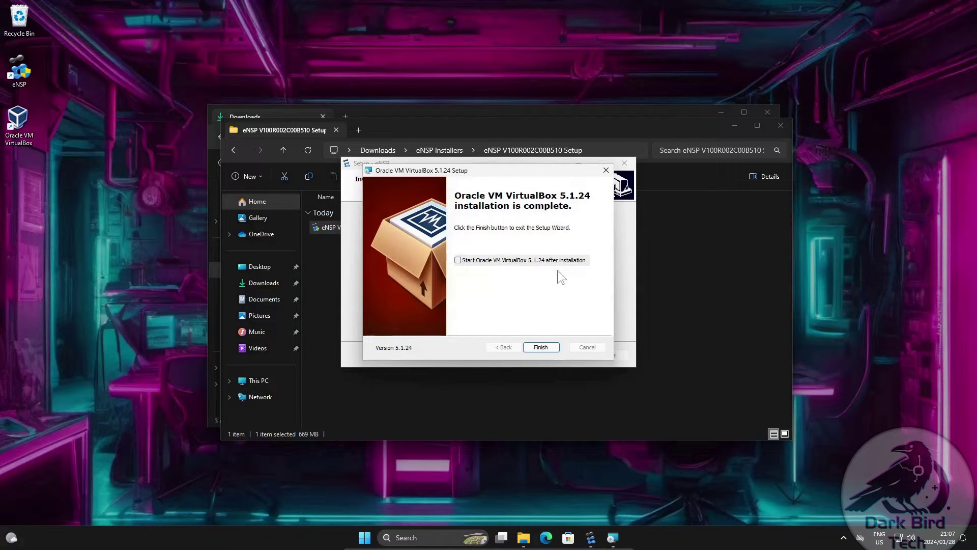
left_click(539, 347)
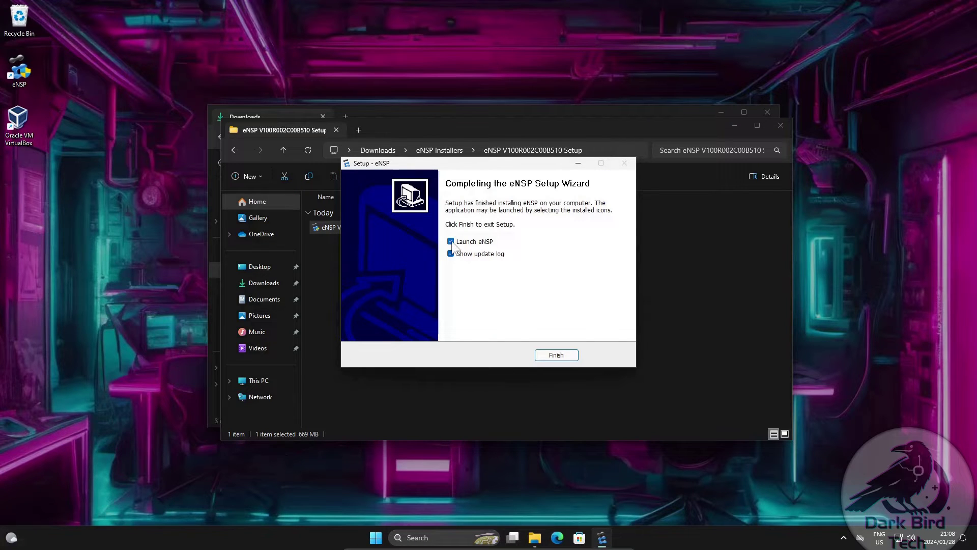
Finish eNSP setup with Launch eNSP and Show update log unticked
left_click(451, 242)
left_click(451, 254)
left_click(550, 355)
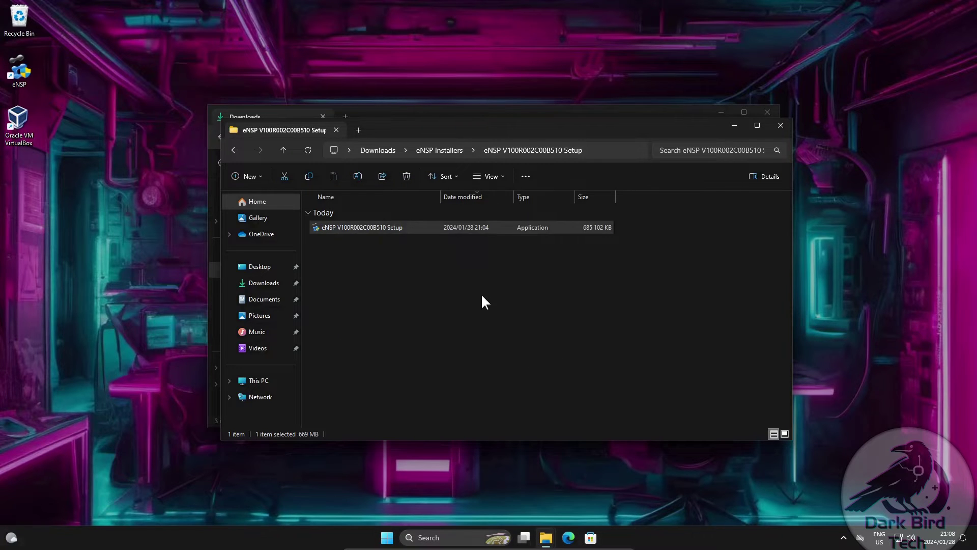
Run eNSP_Setup from the eNSP V100R003C00SPC100 Setup folder and approve the UAC prompt
left_click(444, 151)
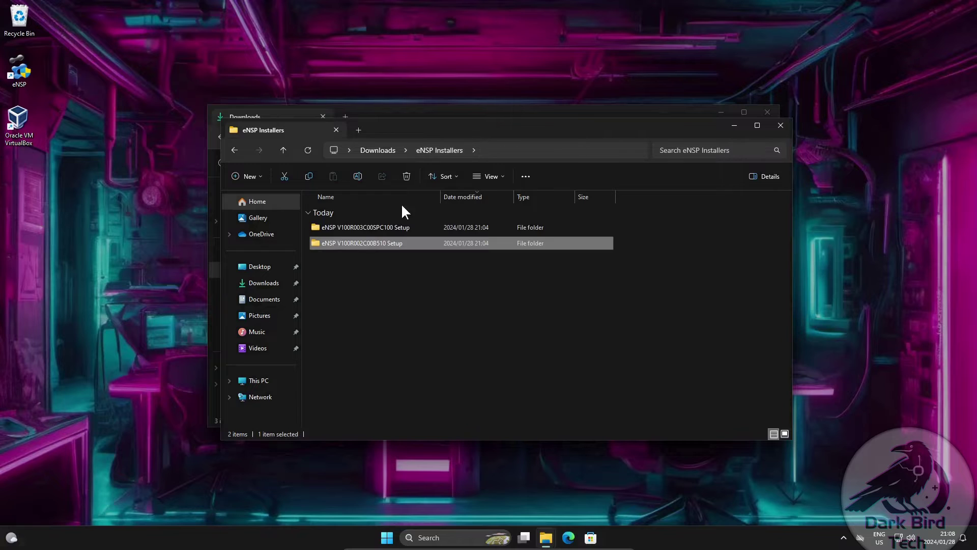
double_click(377, 229)
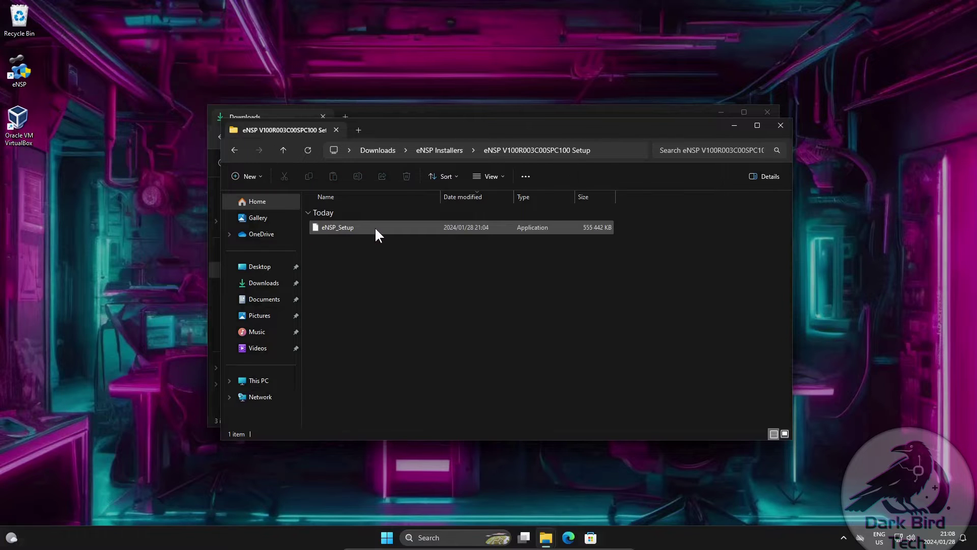
double_click(340, 229)
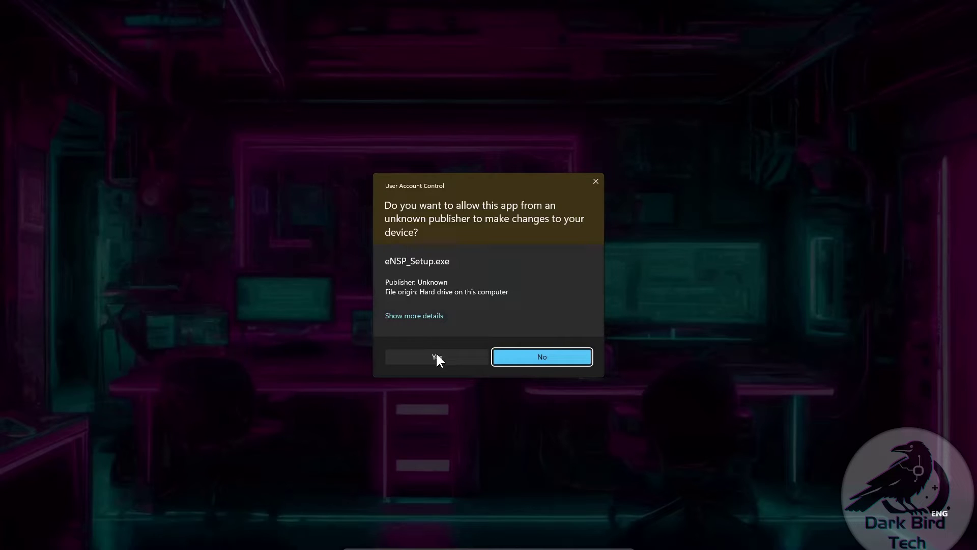
left_click(436, 356)
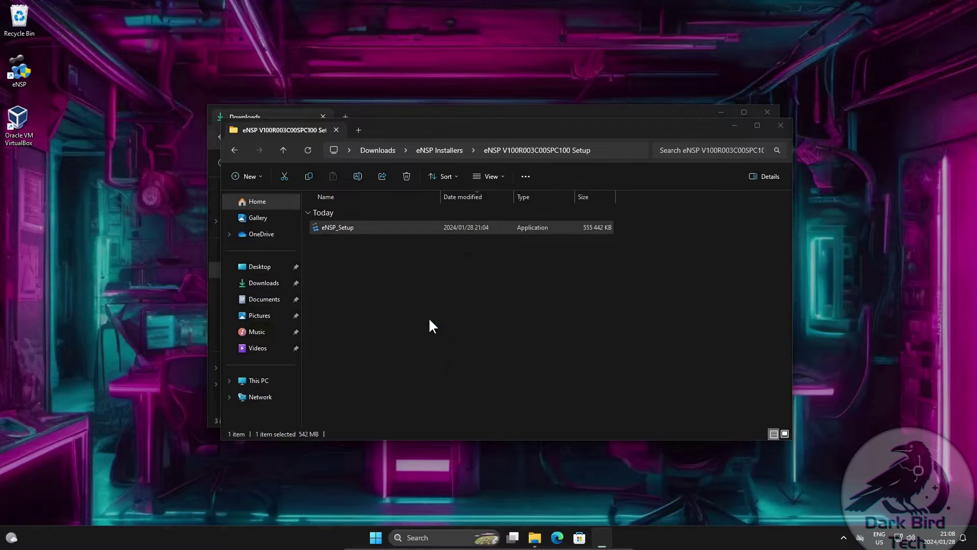
Install eNSP with default folders and desktop icon, unticking Launch eNSP and Show update log
left_click(565, 357)
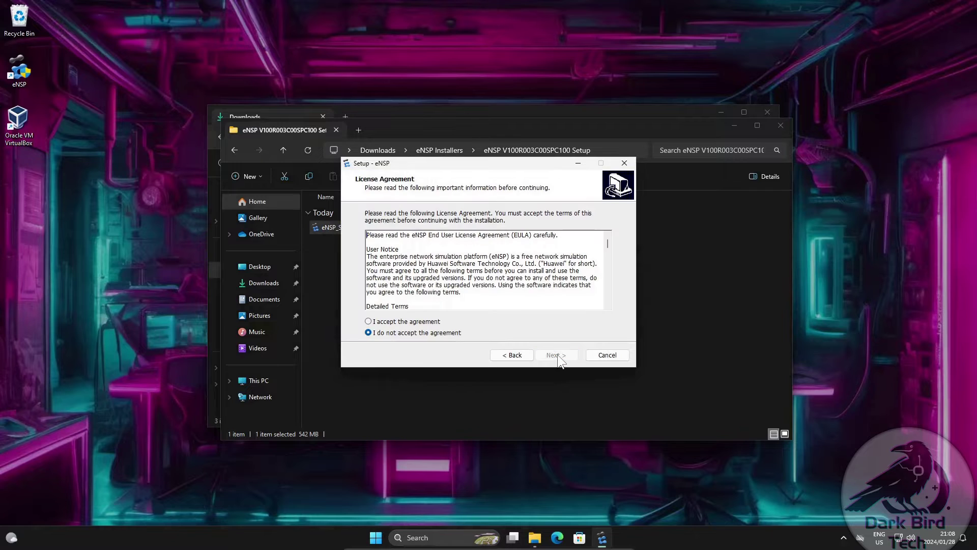
left_click(565, 356)
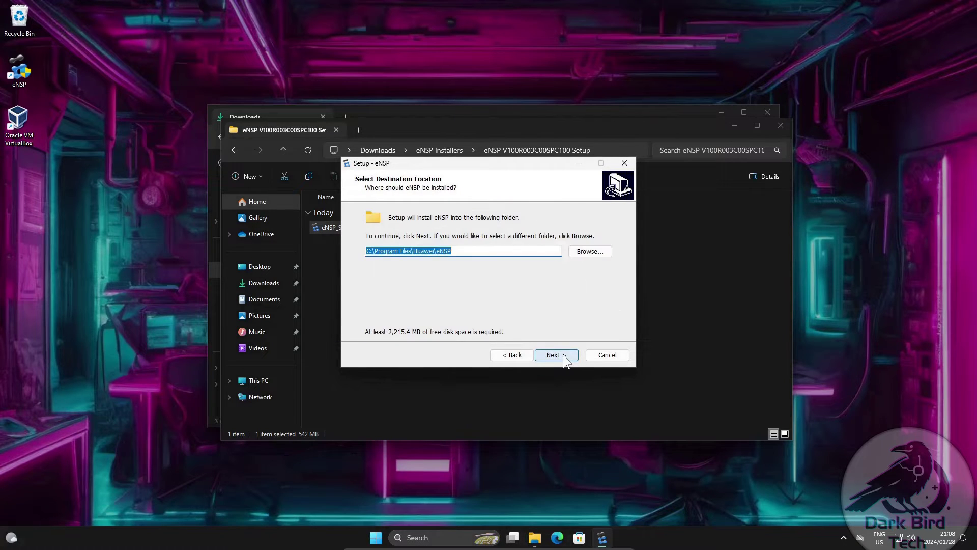
left_click(565, 357)
left_click(565, 357)
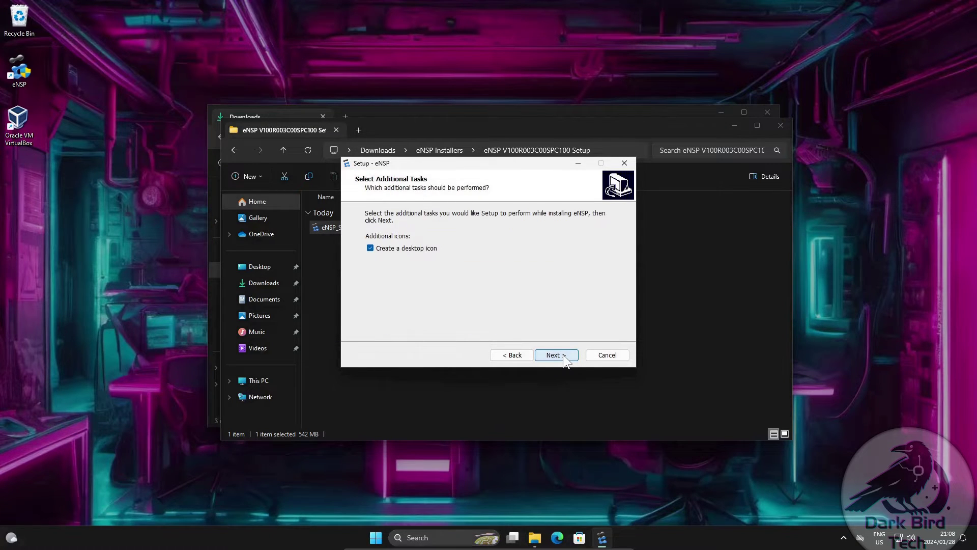
left_click(565, 356)
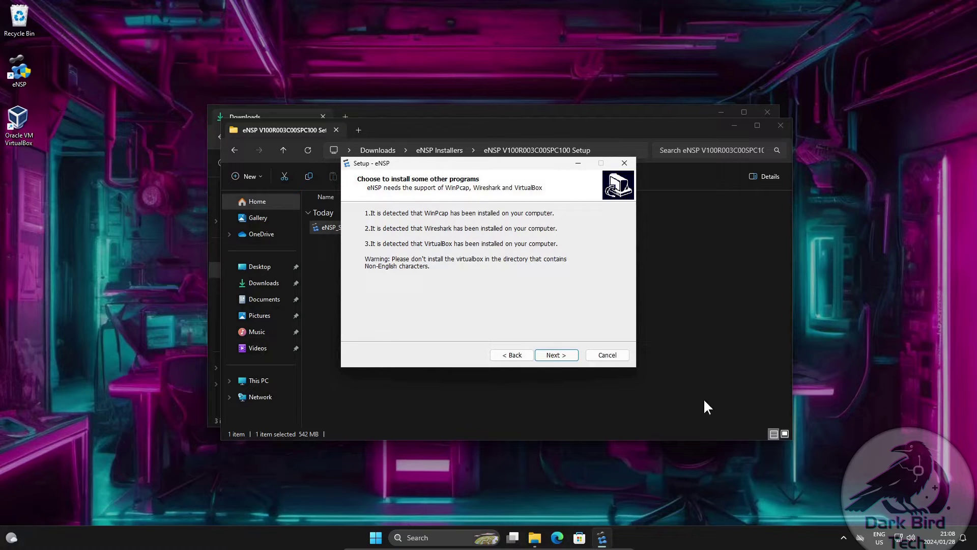
left_click(560, 355)
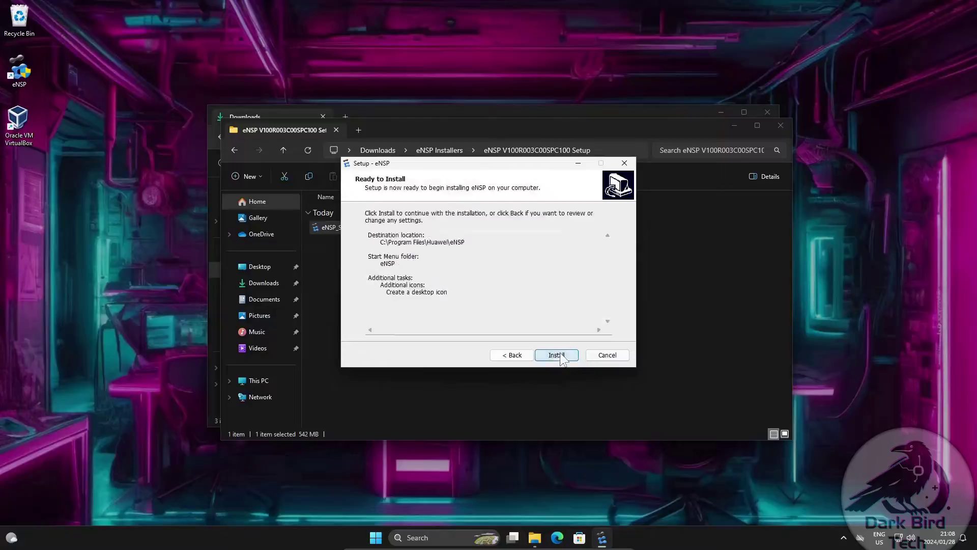
left_click(560, 354)
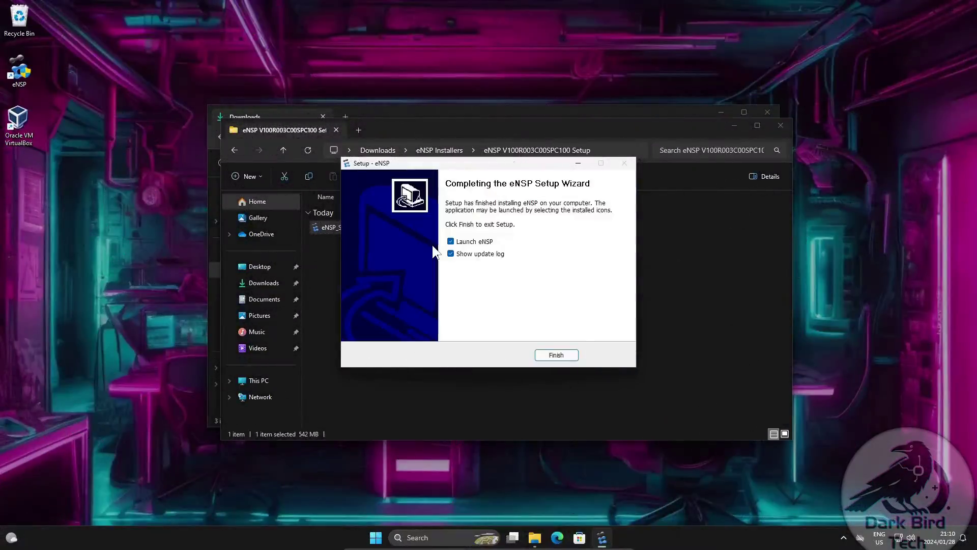
left_click(451, 242)
left_click(451, 255)
Close the eNSP setup and its folder, then dismiss VirtualBox's can't-run compatibility warning
left_click(556, 355)
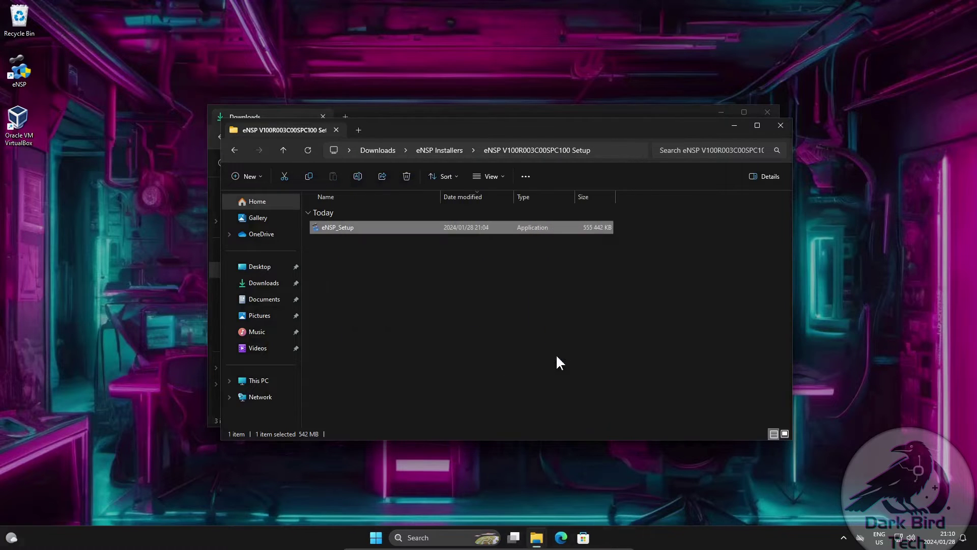
left_click(779, 125)
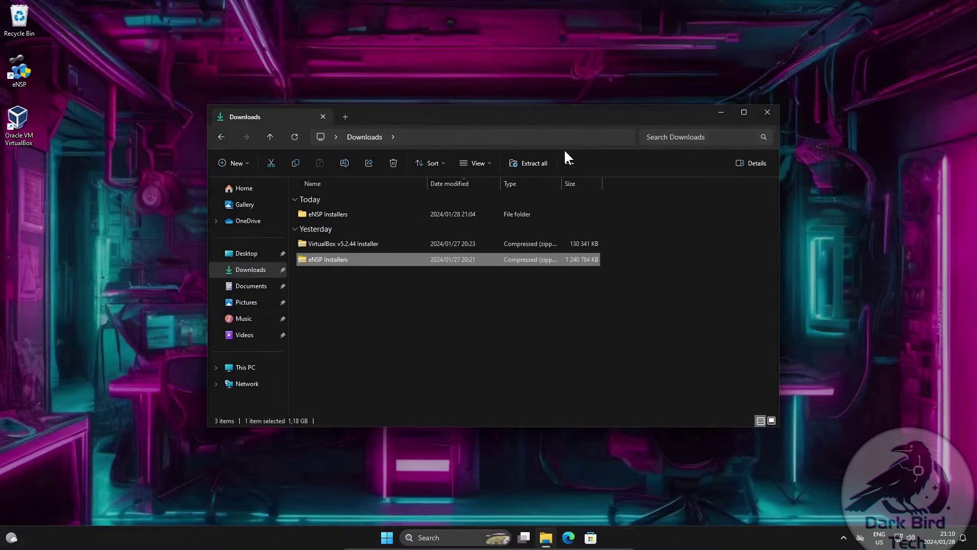
double_click(20, 117)
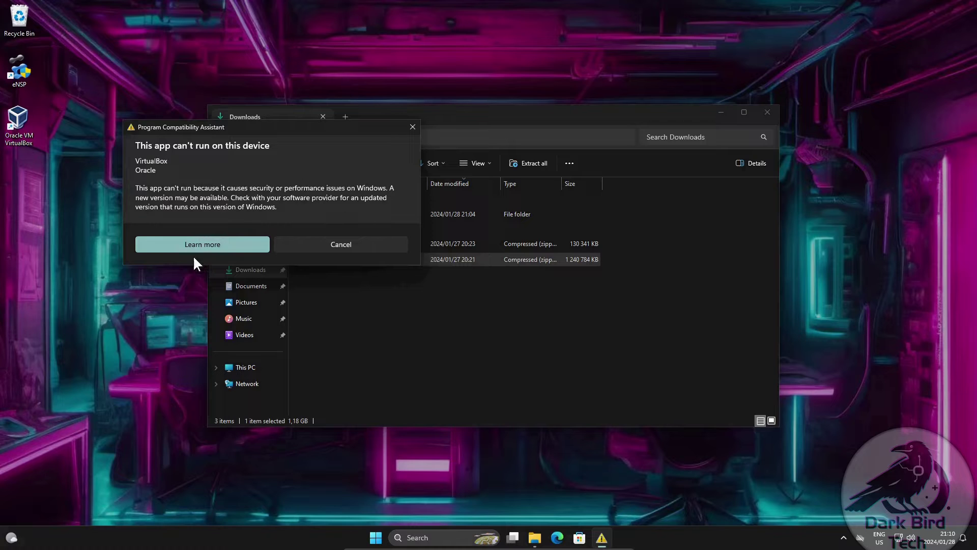
left_click(325, 244)
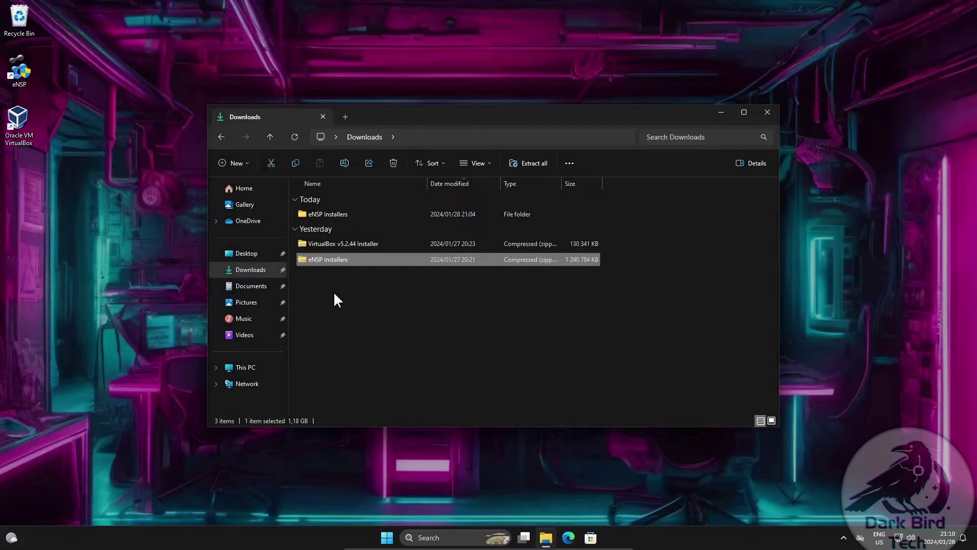
Extract the VirtualBox v5.2.44 Installer archive and run the VirtualBox-5.2.44 installer
left_click(355, 248)
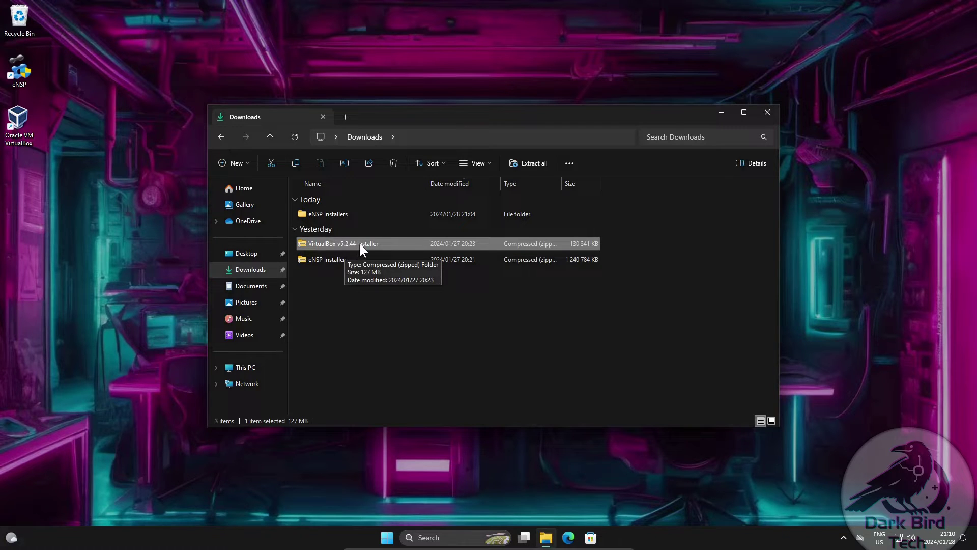
right_click(360, 243)
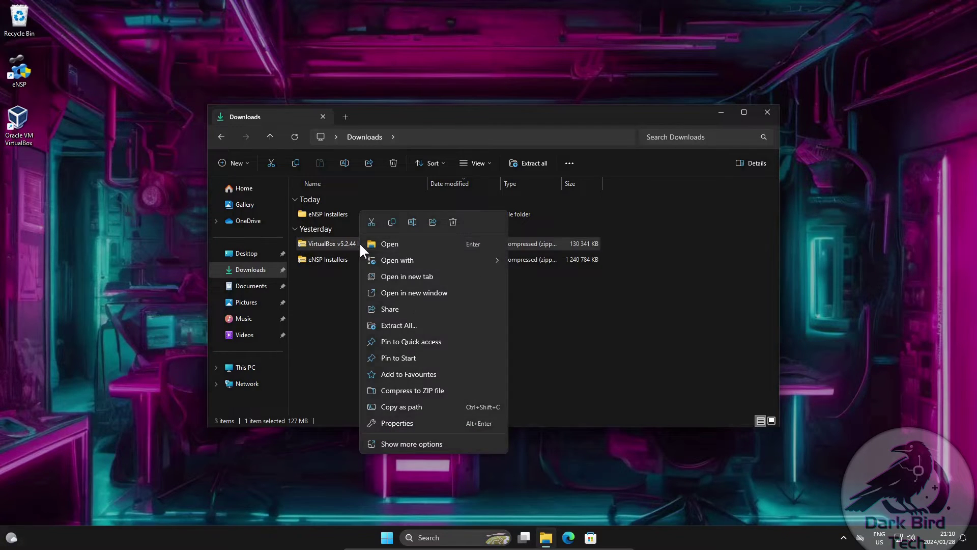
left_click(432, 325)
left_click(583, 367)
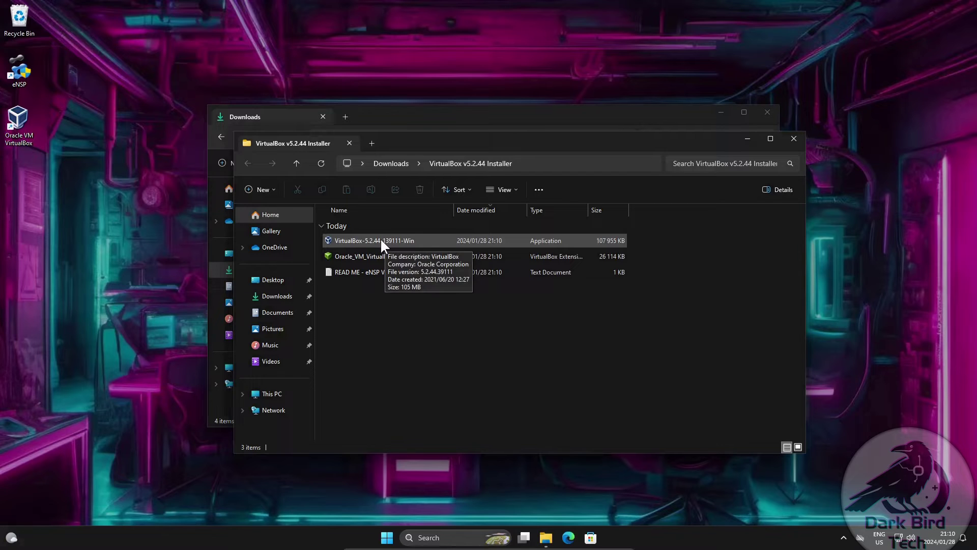
double_click(380, 237)
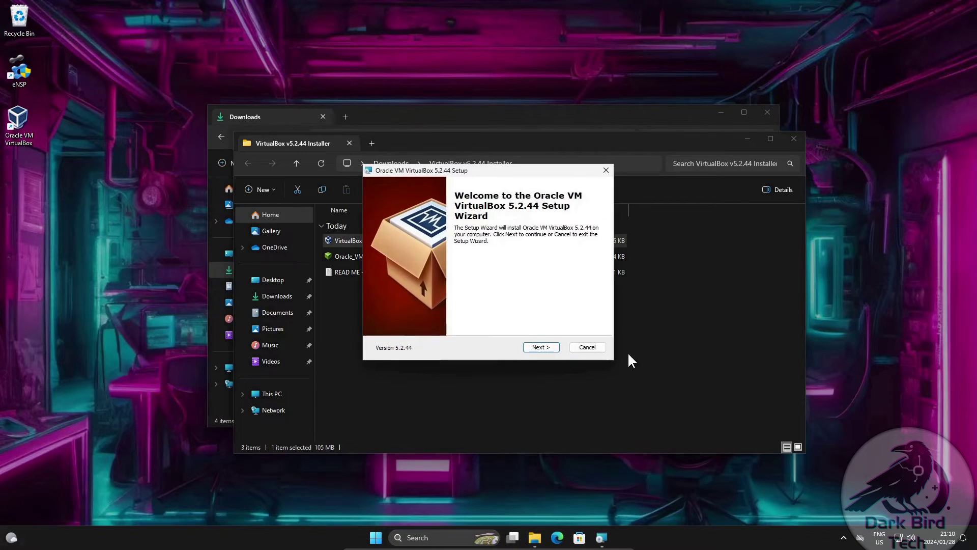
Install VirtualBox 5.2.44 with default features and the Oracle USB driver, with auto-start unticked
left_click(540, 347)
left_click(540, 348)
left_click(539, 347)
left_click(540, 347)
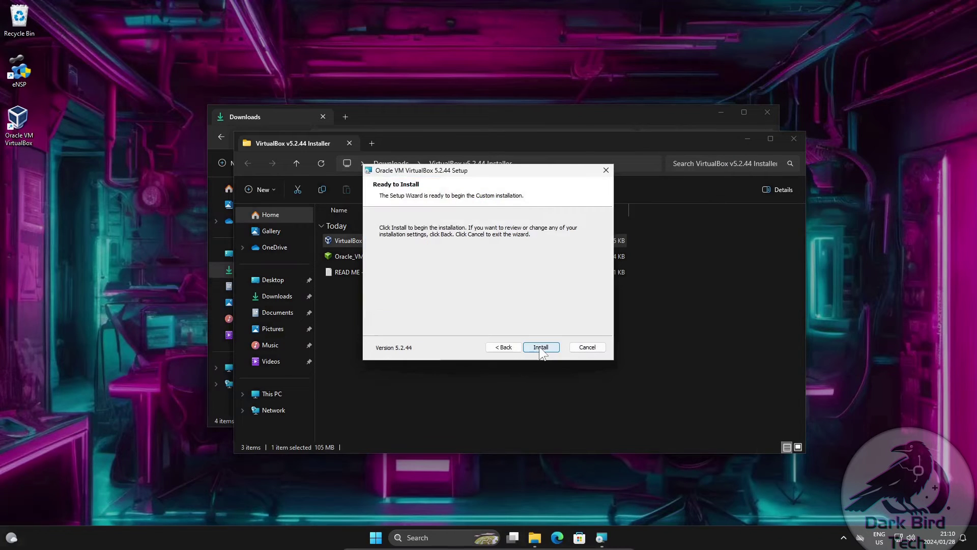
left_click(540, 348)
left_click(521, 351)
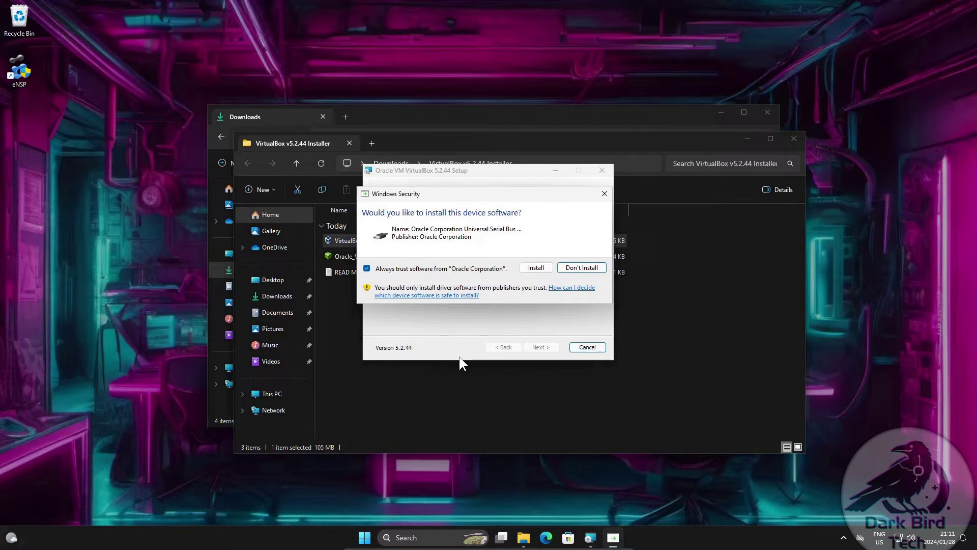
left_click(525, 268)
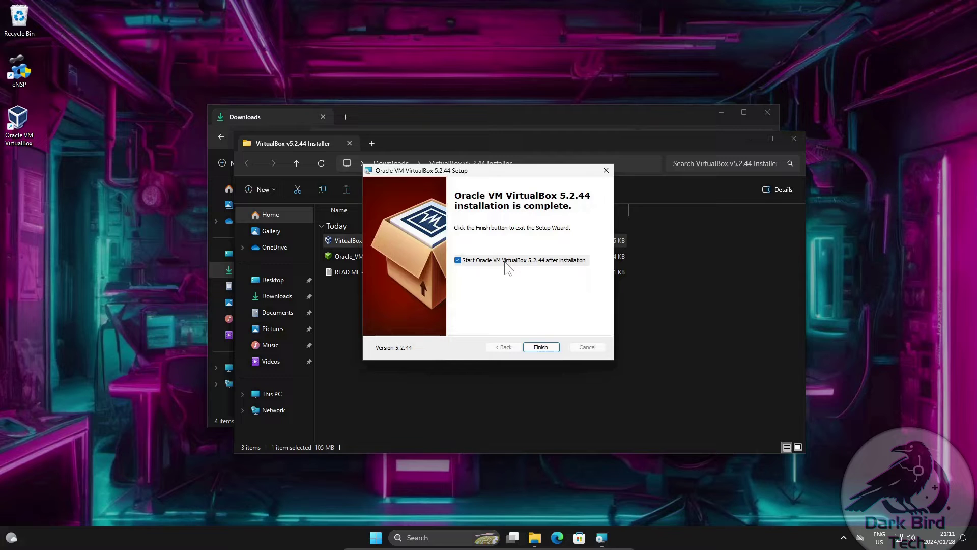
left_click(505, 261)
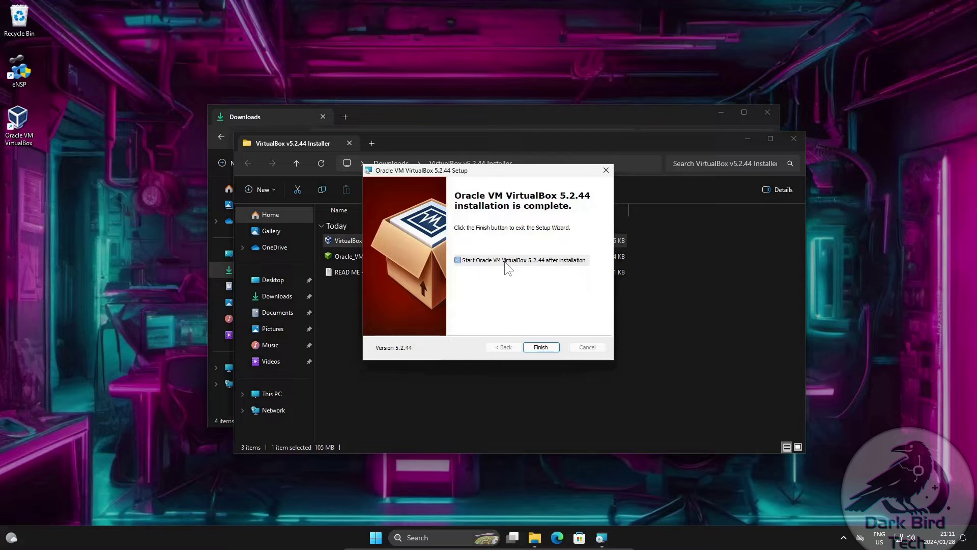
Finish the VirtualBox 5.2.44 setup and close both File Explorer windows
left_click(543, 347)
left_click(794, 138)
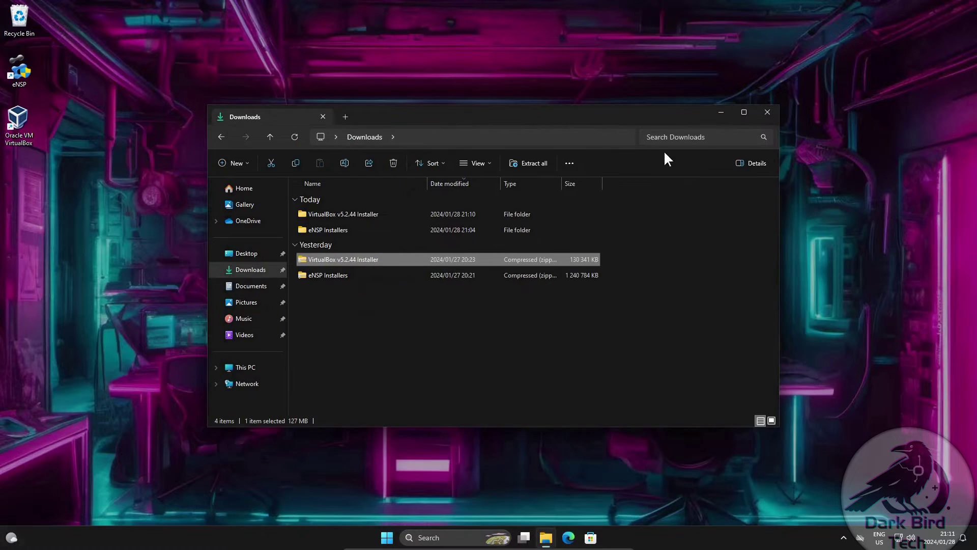
left_click(766, 114)
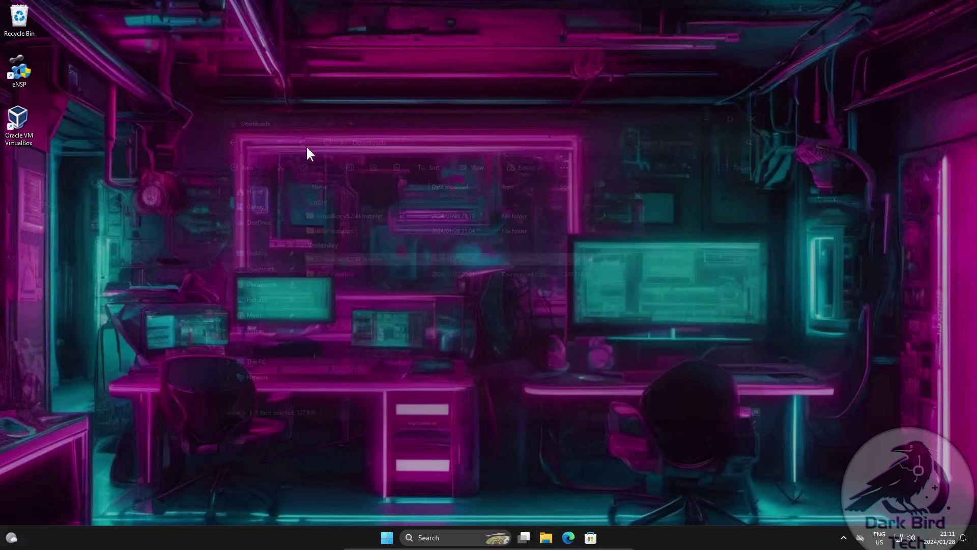
Open VirtualBox Manager, dismiss the update notice, check the AR_Base and WLAN machines, then close it
double_click(20, 119)
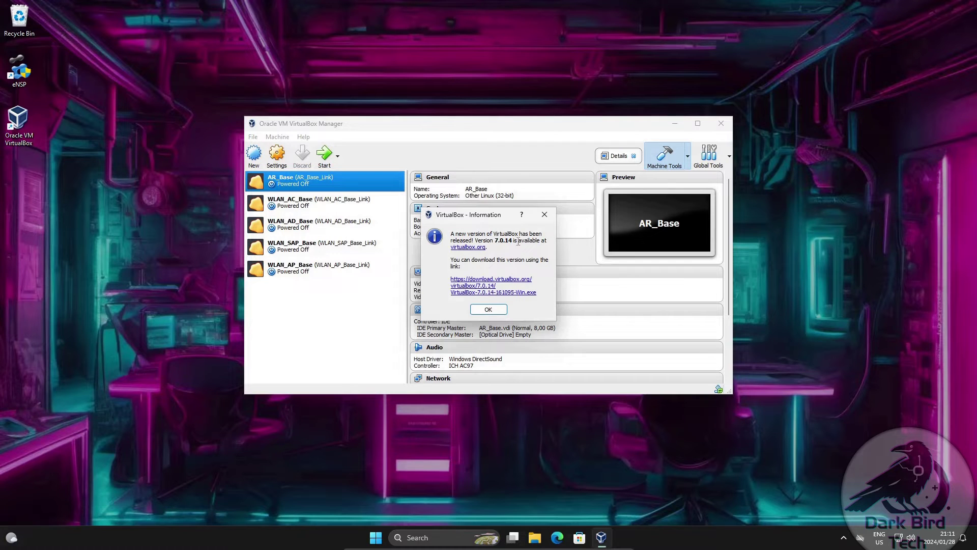
left_click(477, 309)
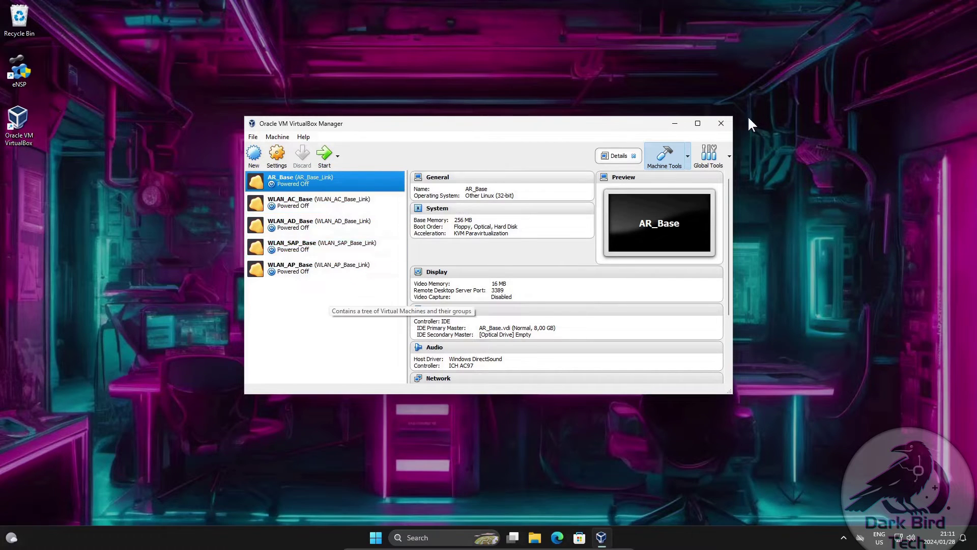
left_click(721, 124)
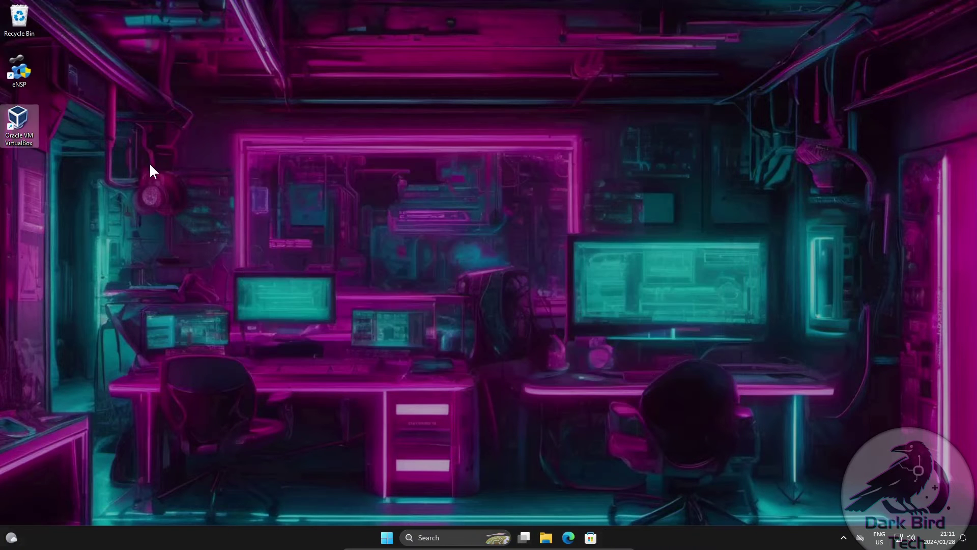
Launch eNSP, allowing ensp_vboxserver and eNSP through the firewall, and dismiss the firewall reminder
double_click(30, 72)
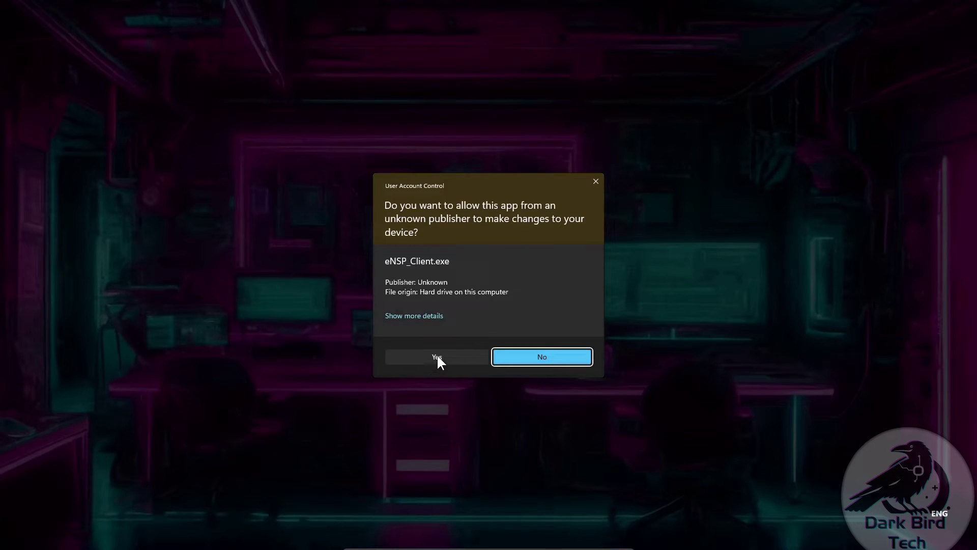
left_click(438, 357)
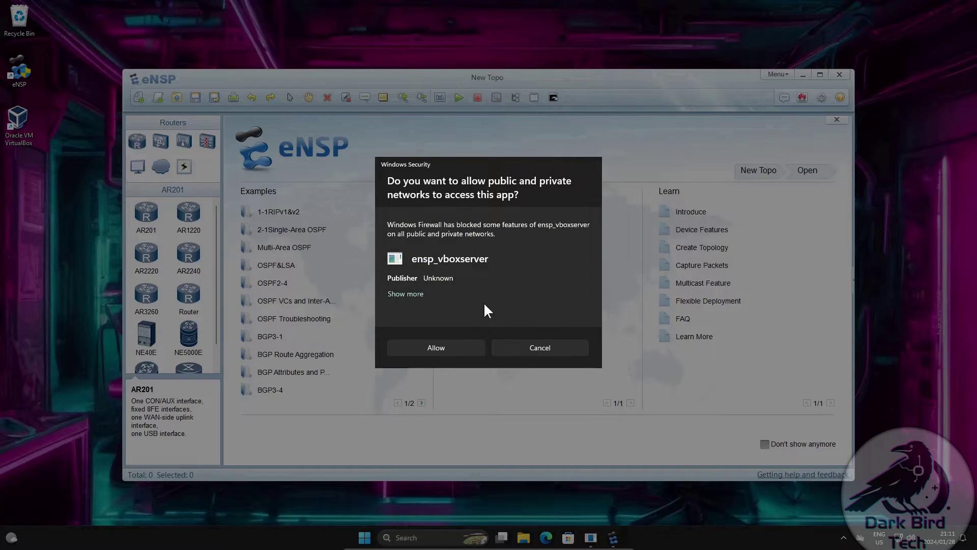
left_click(446, 349)
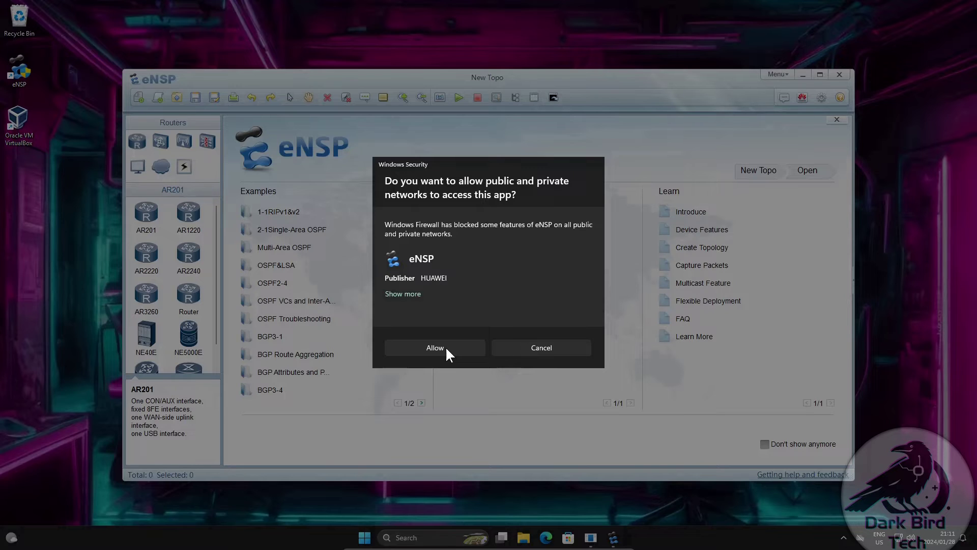
left_click(445, 347)
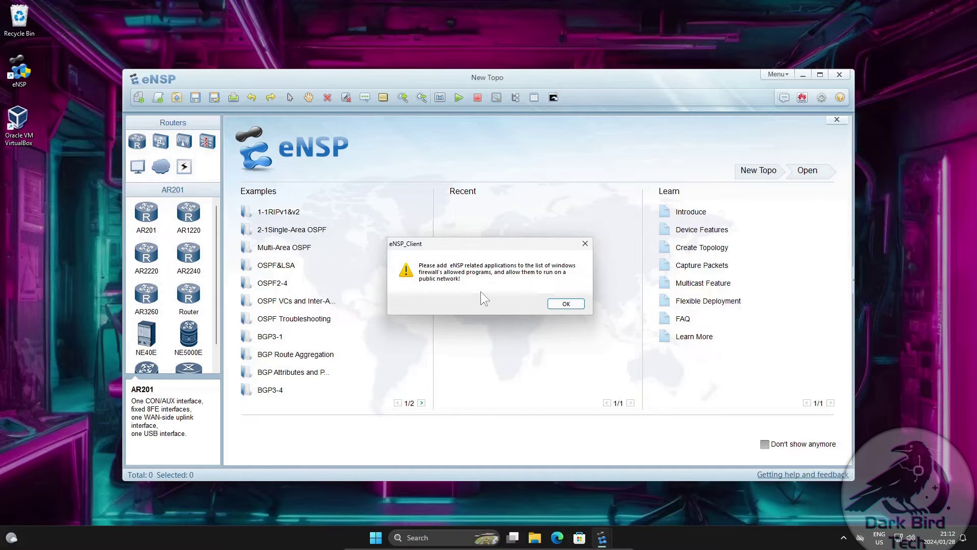
left_click(564, 306)
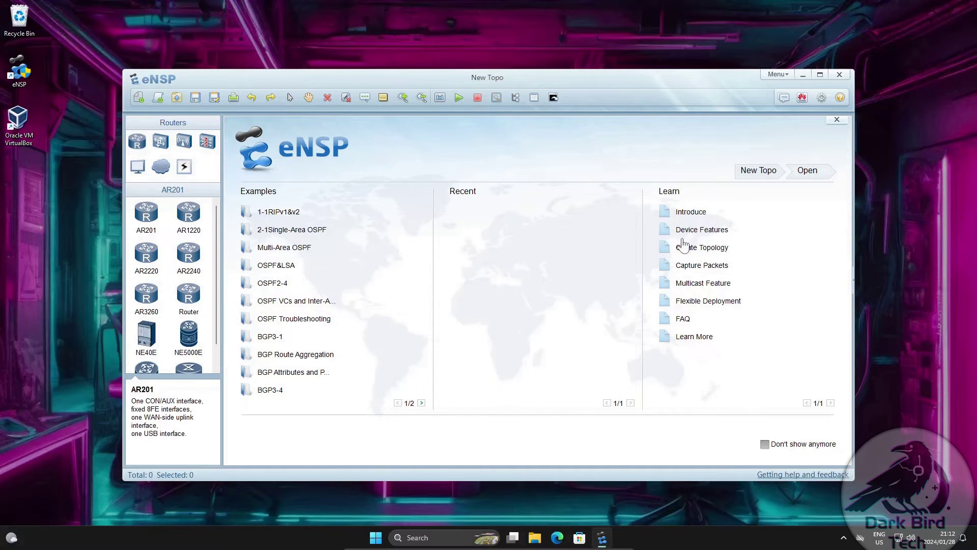
On a new blank topology, place an AR2220 router and an S5700 switch beside it
left_click(138, 97)
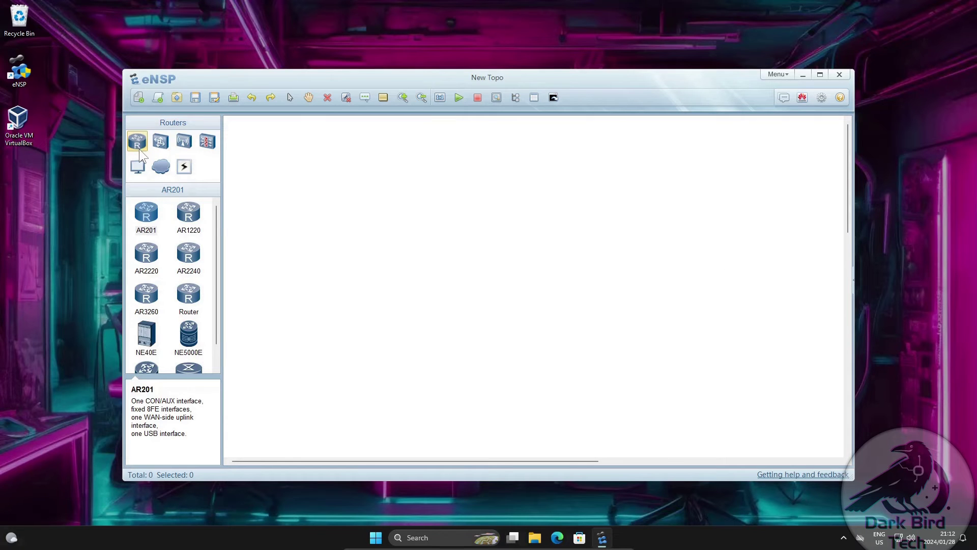
left_click(148, 255)
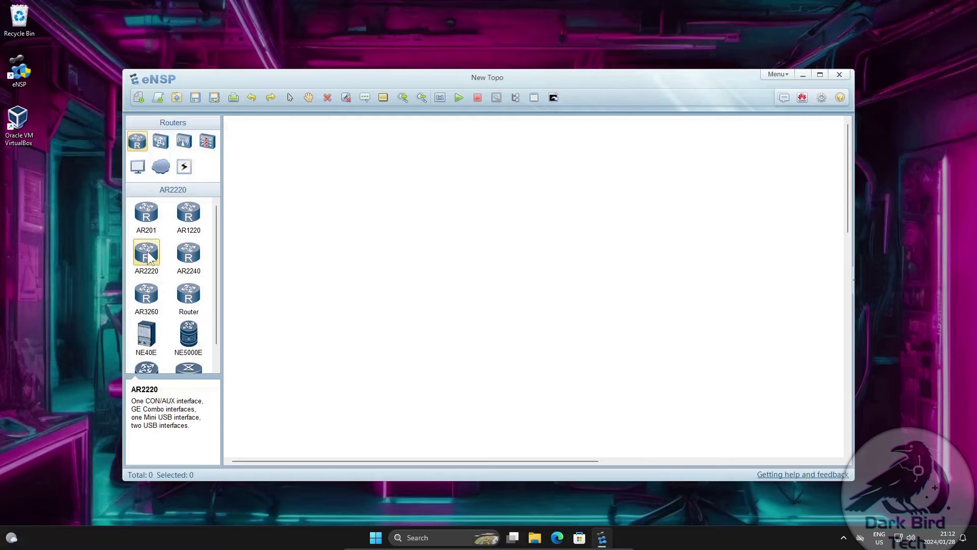
left_click(330, 173)
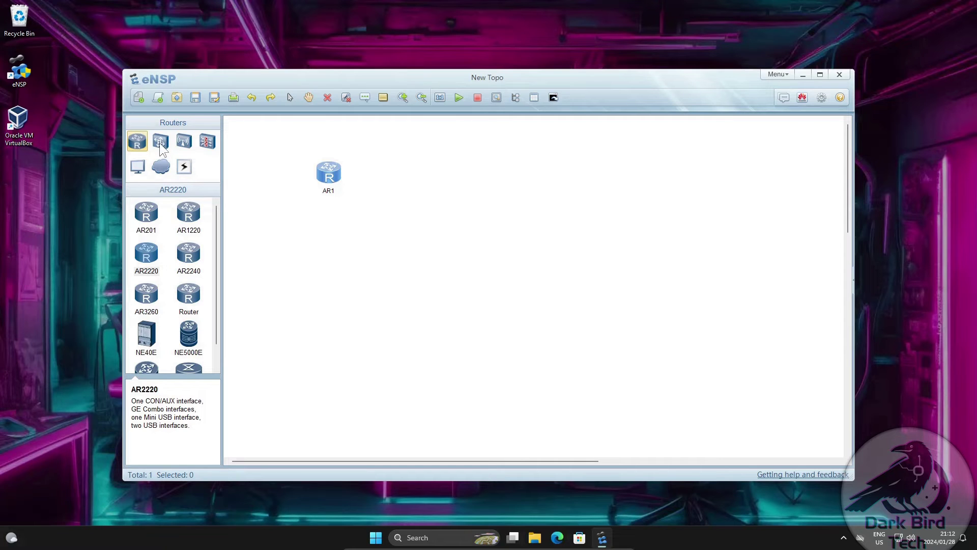
left_click(159, 141)
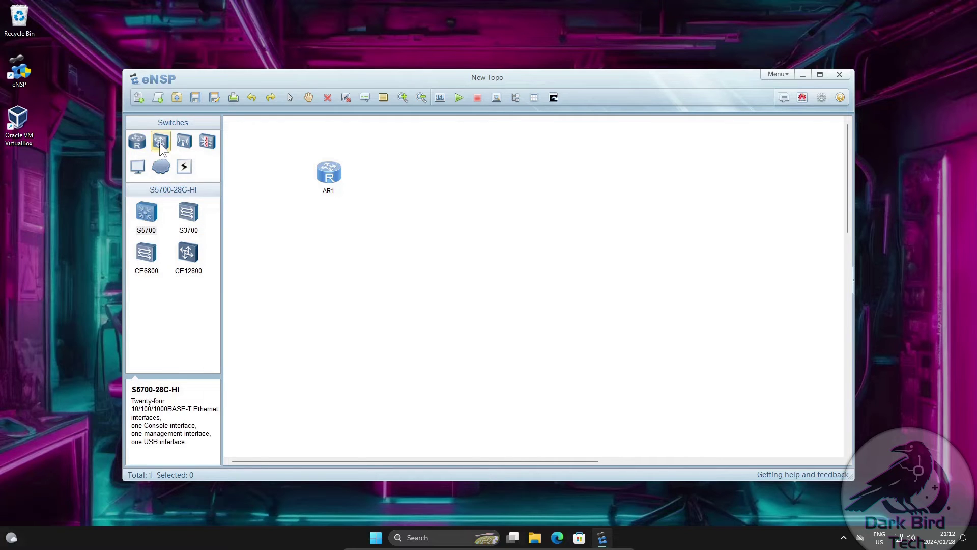
left_click(148, 213)
left_click(384, 172)
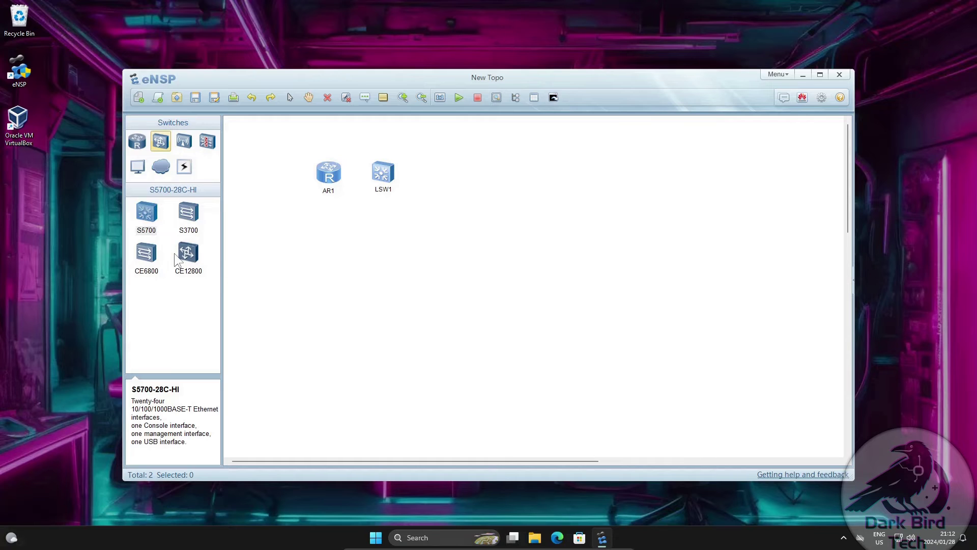
Add an AC6005 controller and an AP2050 access point from WLAN below them
left_click(184, 140)
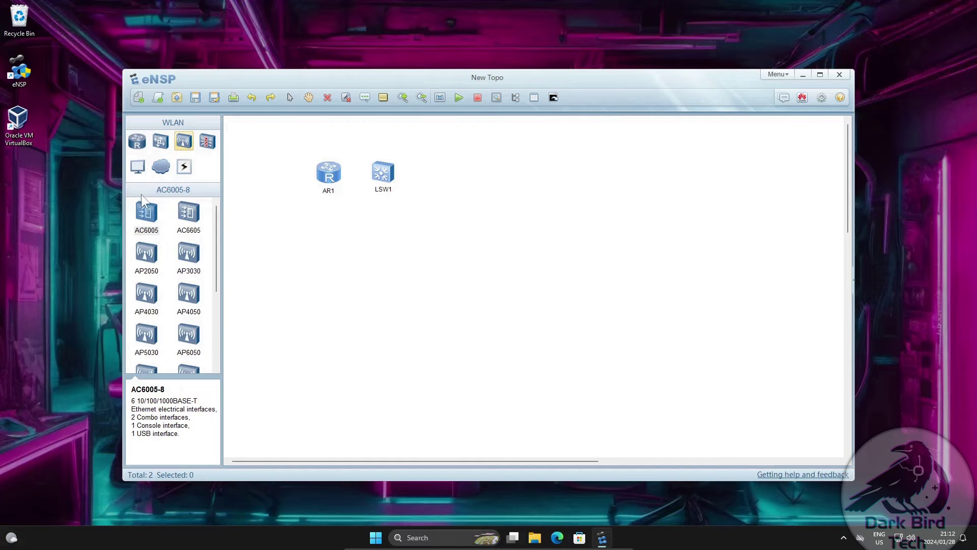
left_click(151, 210)
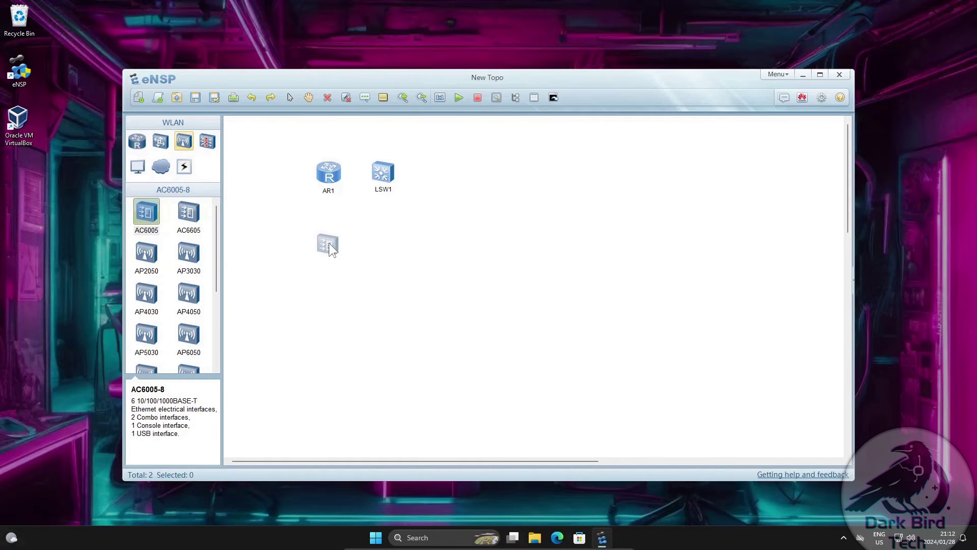
left_click(328, 245)
left_click(152, 254)
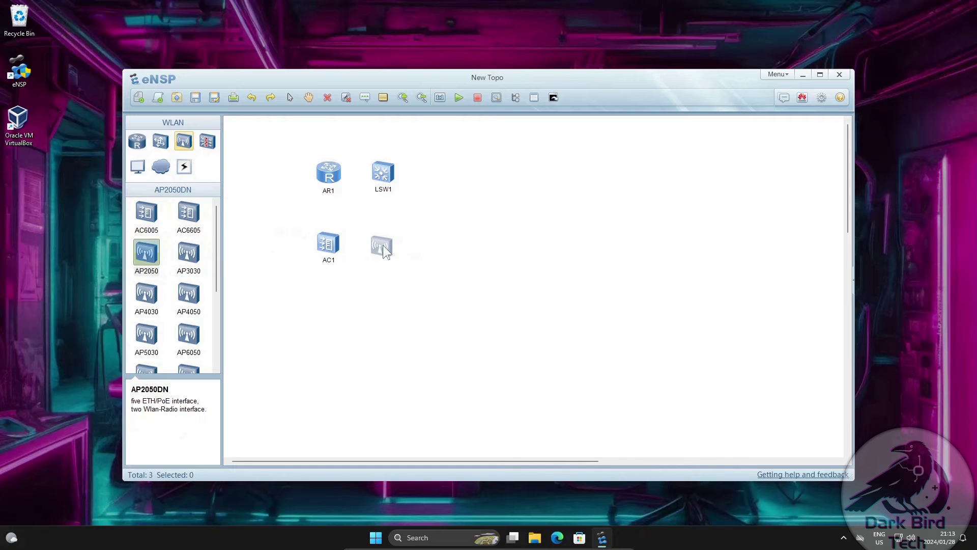
left_click(384, 251)
Start AR1, LSW1, AC1 and AP1 together, and allow ensp_switch through Windows Firewall
left_click_drag(286, 135, 494, 332)
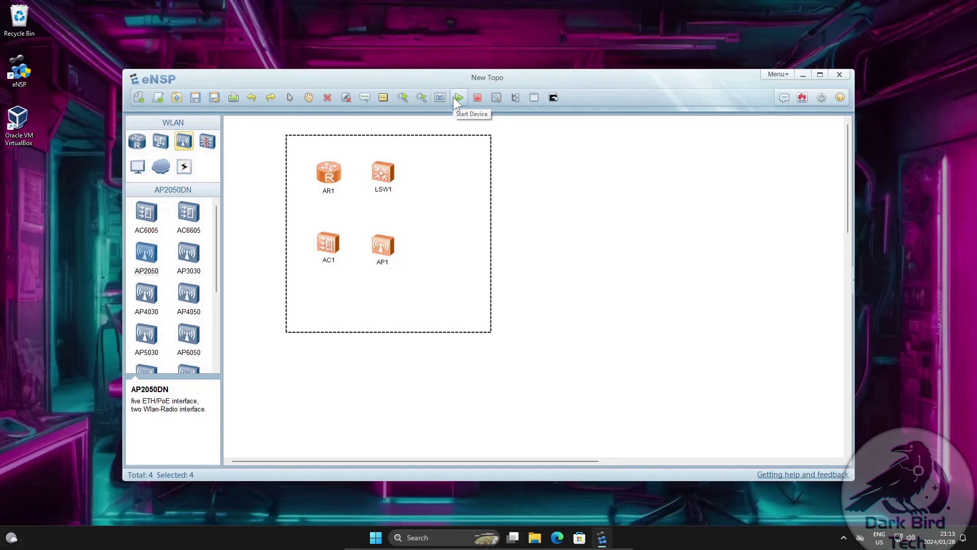
right_click(386, 173)
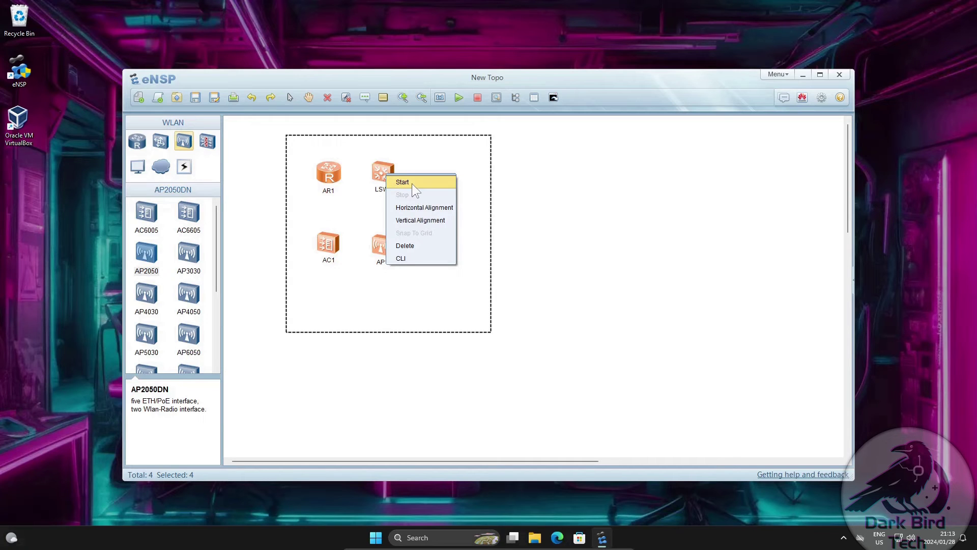
left_click(412, 183)
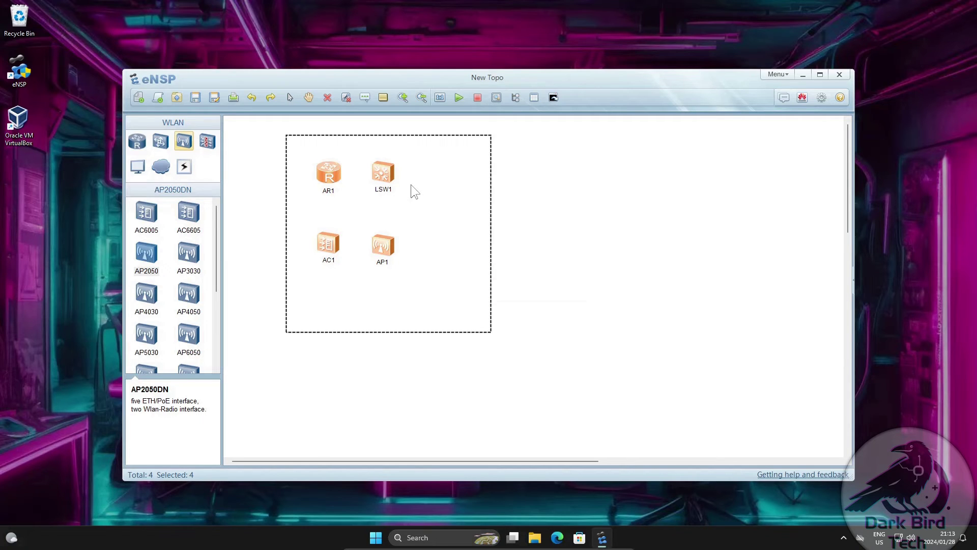
left_click(590, 186)
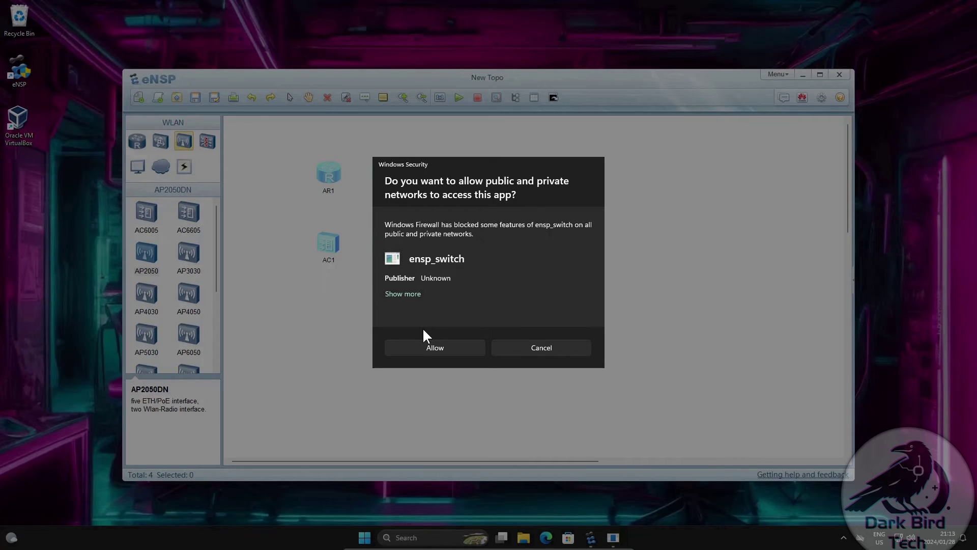
left_click(430, 350)
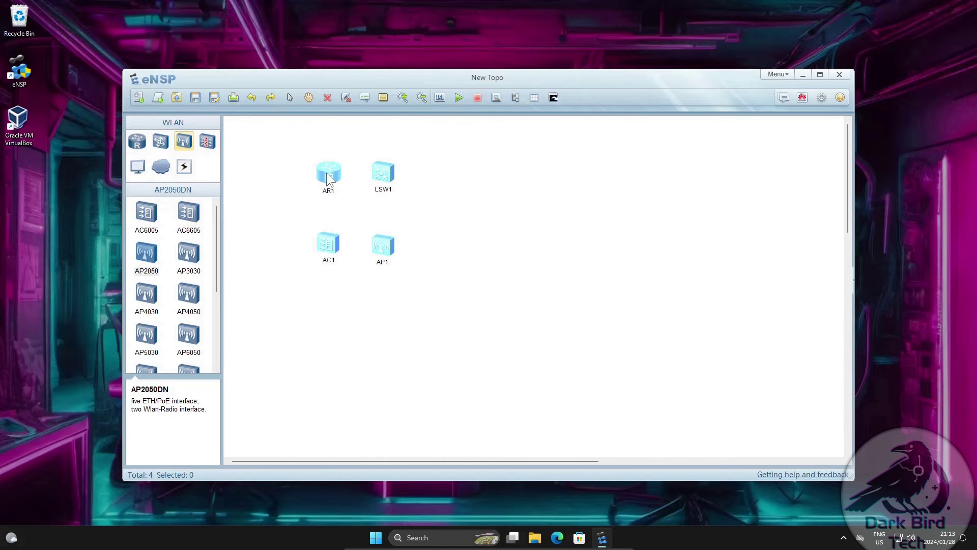
Open consoles for all four devices and tile them: AR1 and AC1 on top, LSW1 and AP1 below
right_click(328, 180)
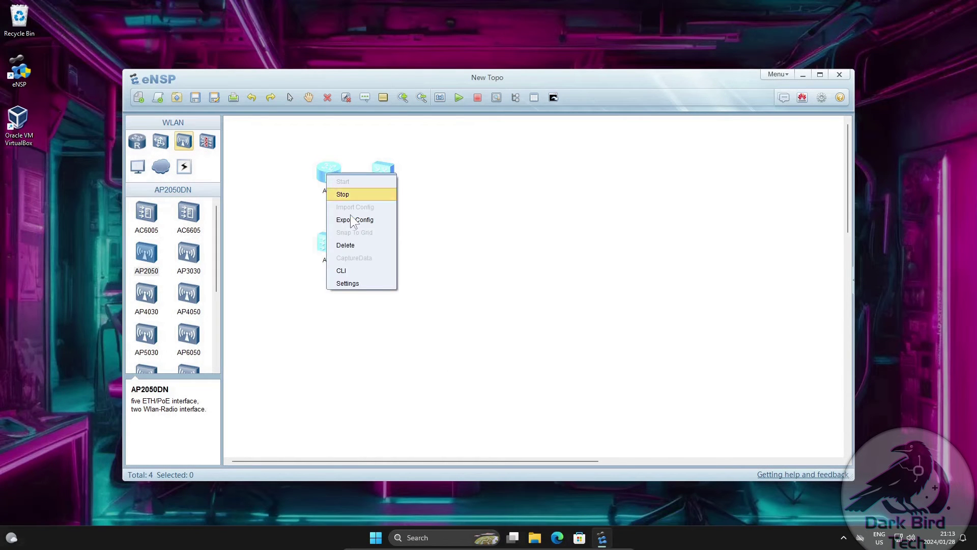
left_click(368, 270)
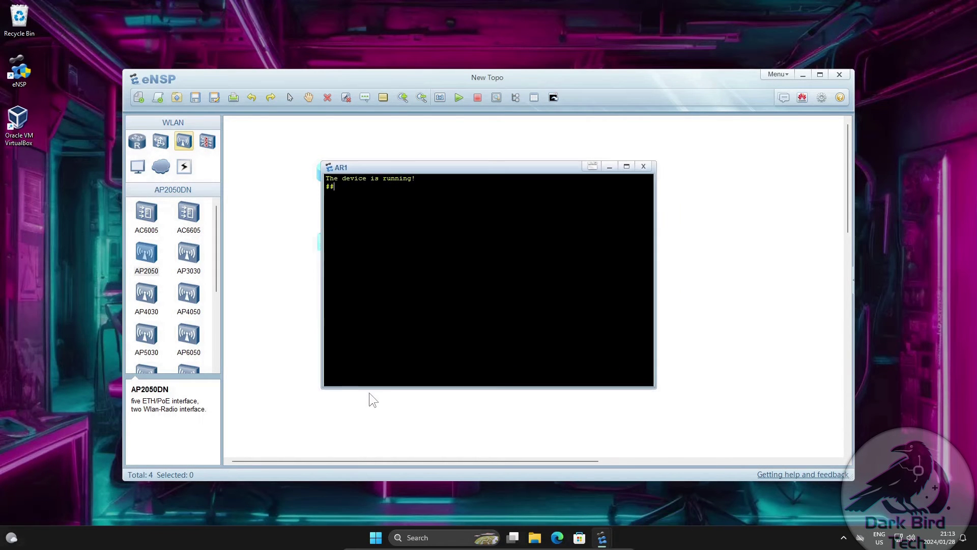
left_click(554, 98)
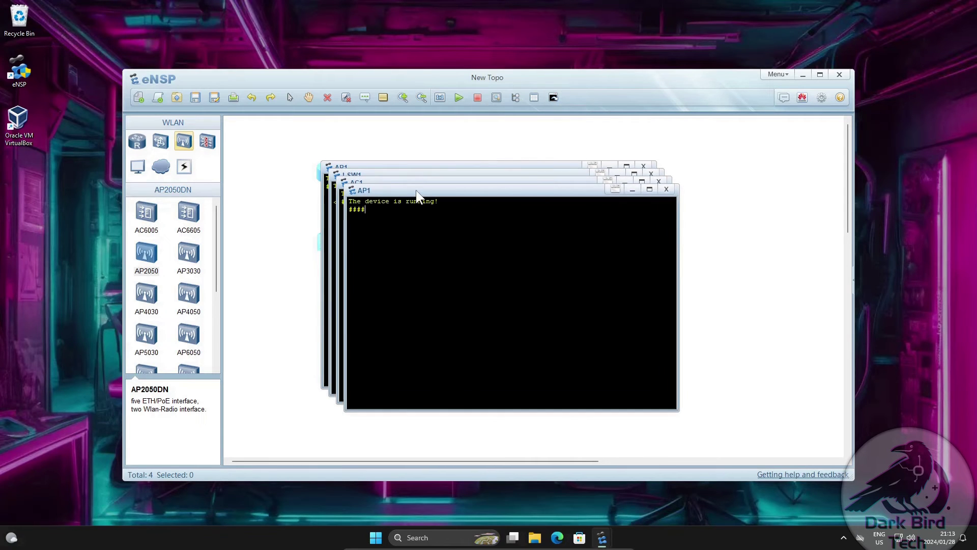
left_click_drag(423, 190, 663, 274)
left_click_drag(461, 189, 712, 43)
left_click_drag(460, 176, 279, 274)
left_click_drag(376, 168, 221, 35)
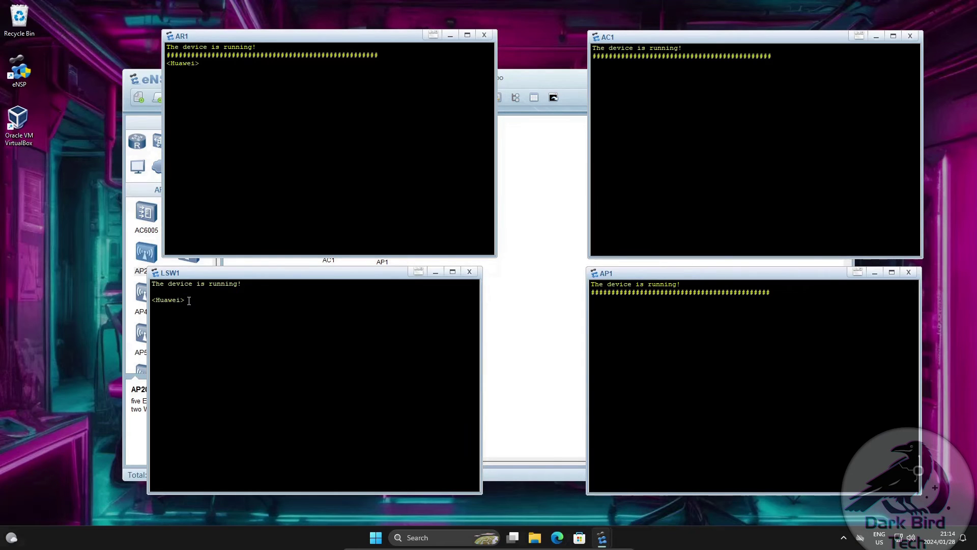
Bring up a fresh command prompt in the LSW1, AR1, AP1 and AC1 consoles
key("Return")
key("Return")
key("Return")
key("Return")
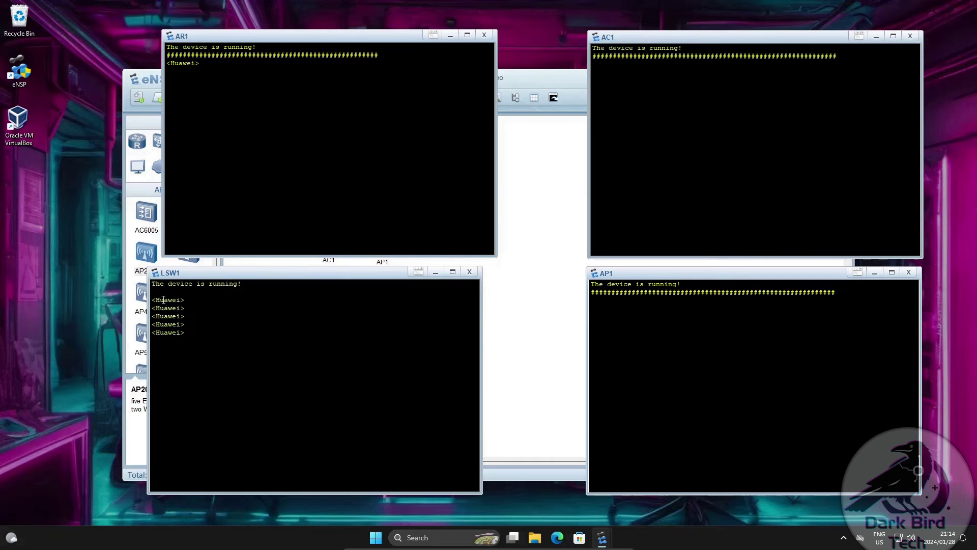
left_click(209, 65)
key("Return")
key("Return")
key("Return")
key("Return")
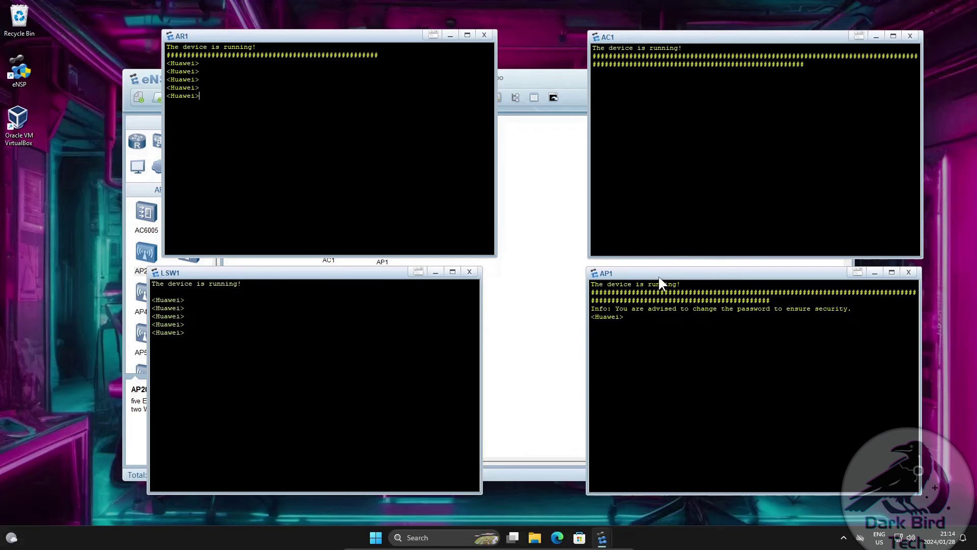
left_click(683, 333)
key("Return")
key("Return")
key("Return")
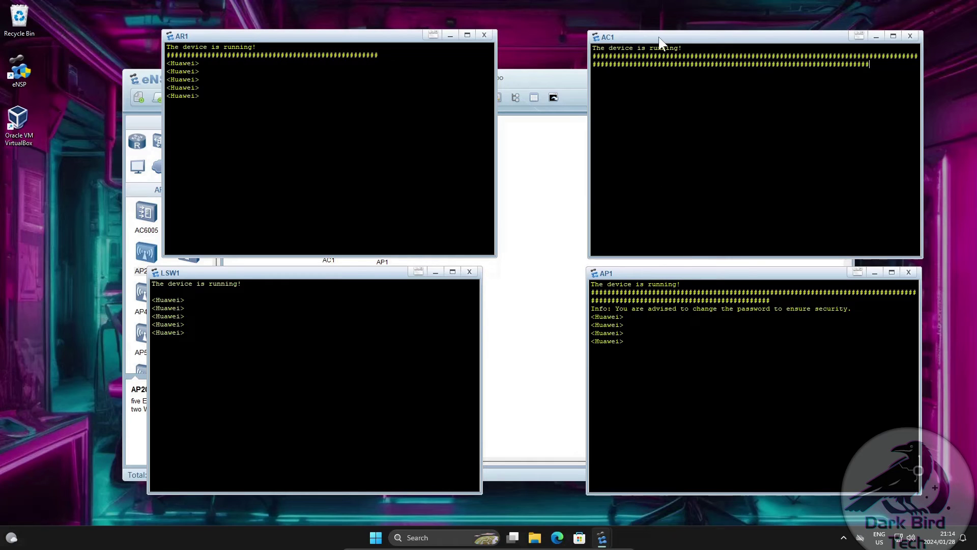
left_click(610, 54)
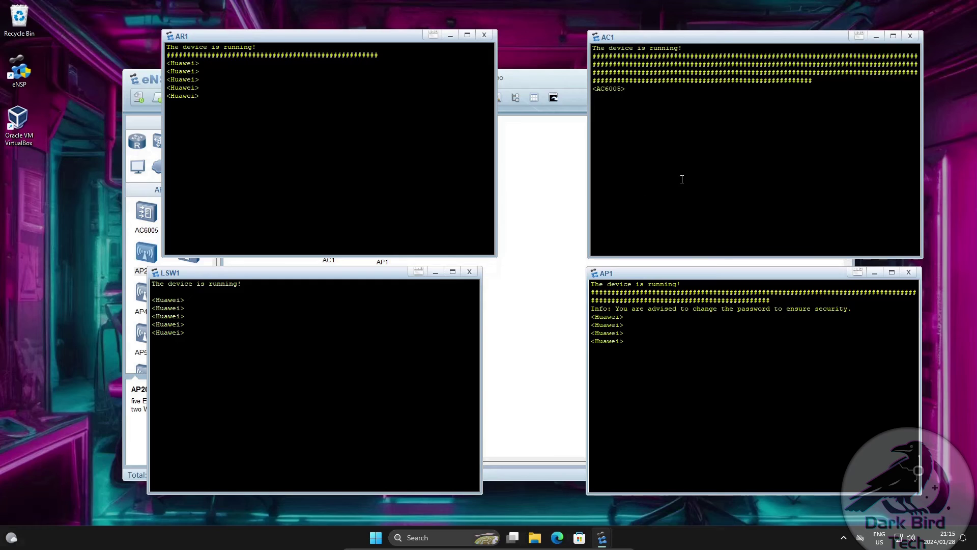
left_click_drag(625, 91, 593, 90)
left_click(634, 87)
key("Return")
key("Return")
key("Return")
Close the AR1, LSW1, AP1 and AC1 console windows
left_click(484, 34)
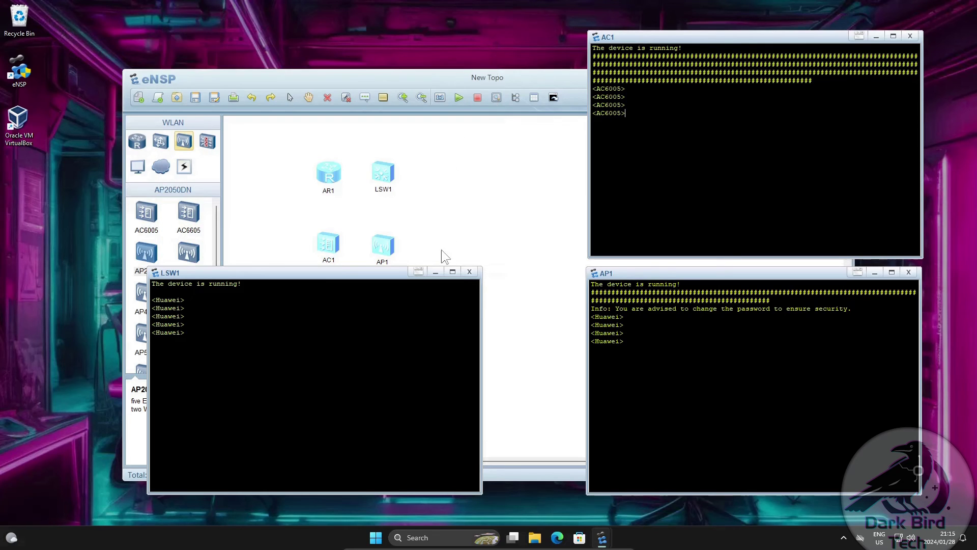
left_click(469, 272)
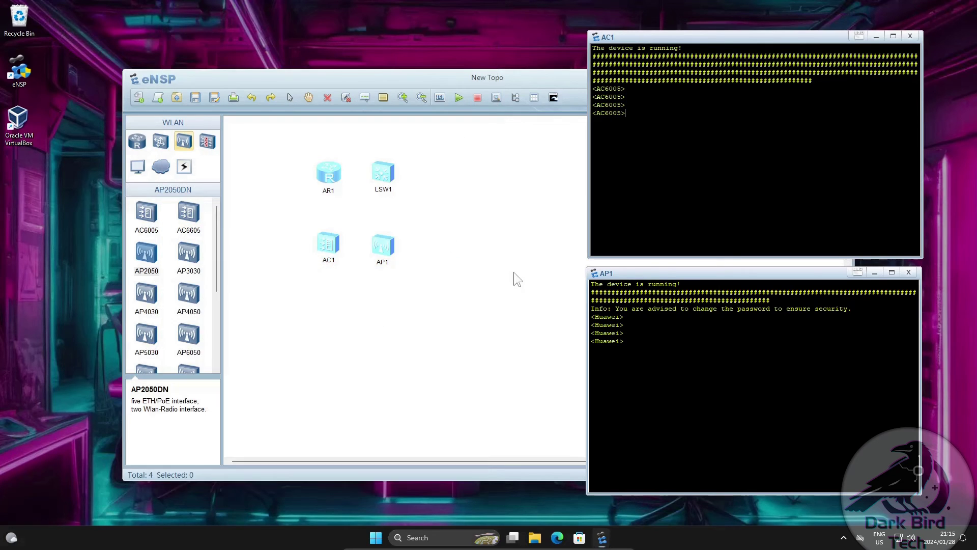
left_click(911, 273)
left_click(914, 35)
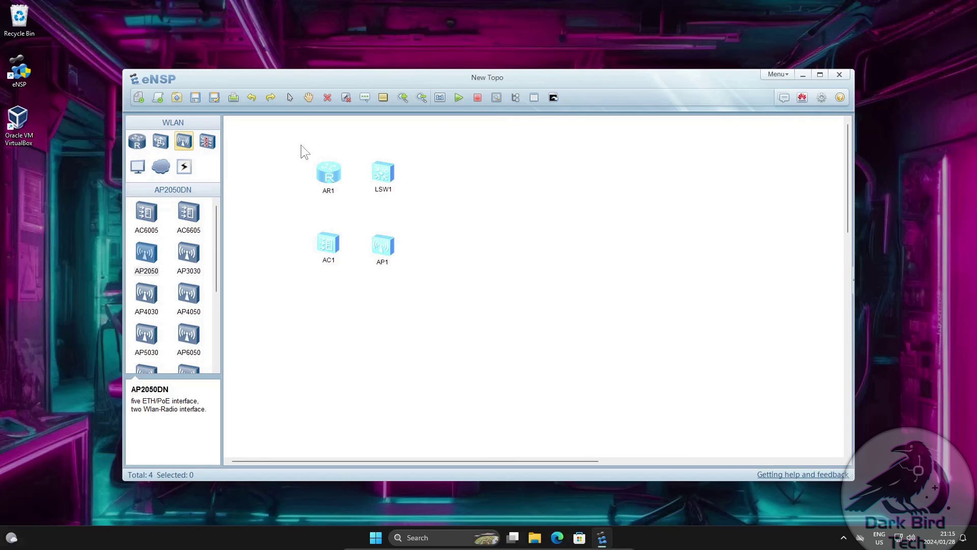
Stop all four devices and exit eNSP
left_click_drag(285, 134, 443, 289)
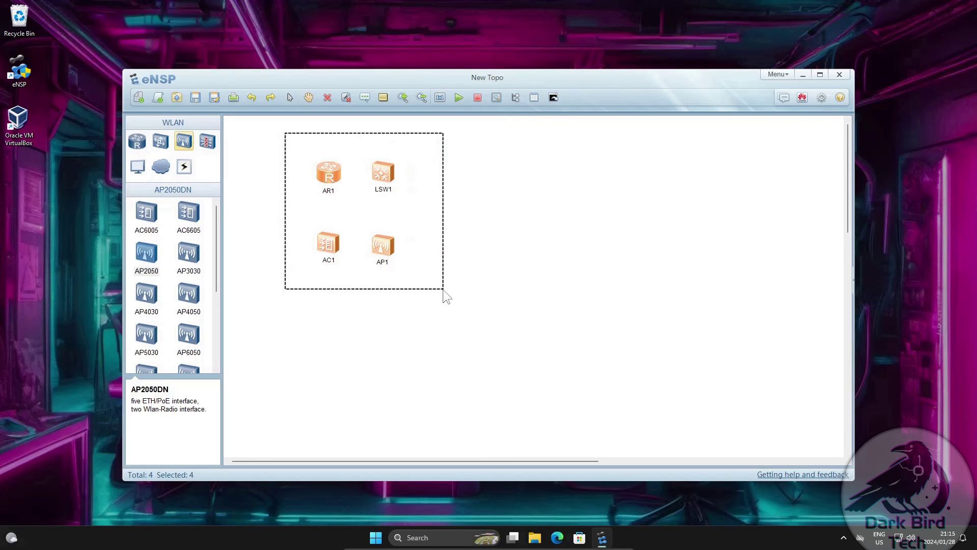
right_click(380, 245)
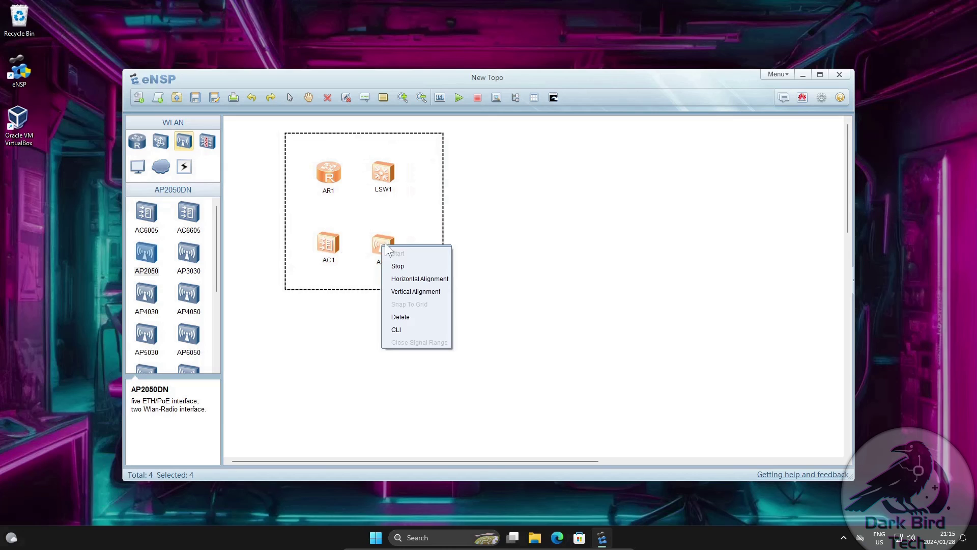
left_click(404, 266)
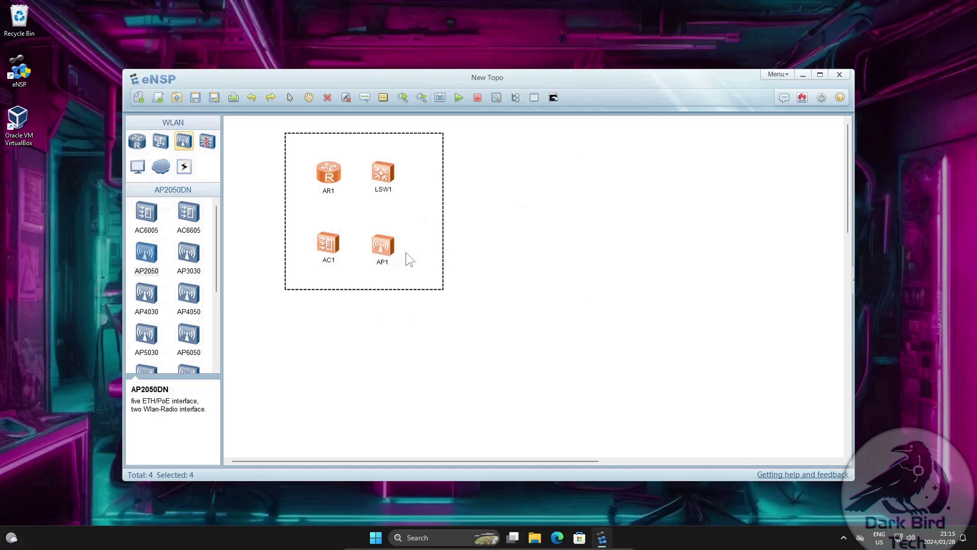
left_click(846, 75)
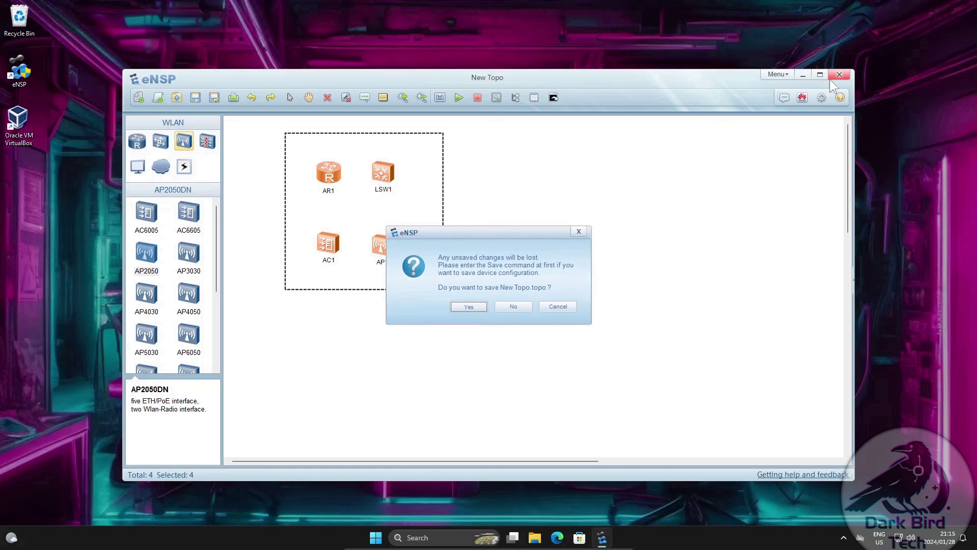
Decline saving New Topo.topo so eNSP closes without saving
left_click(514, 306)
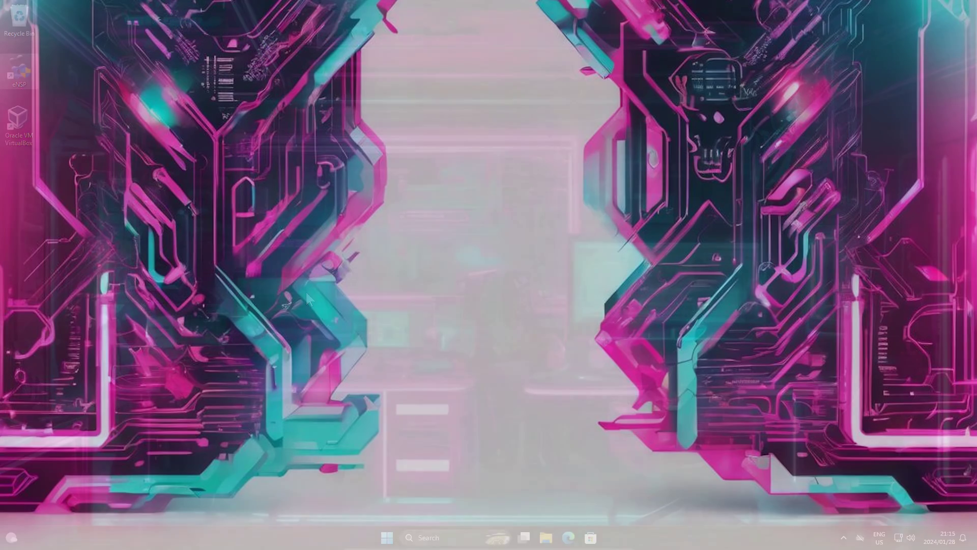